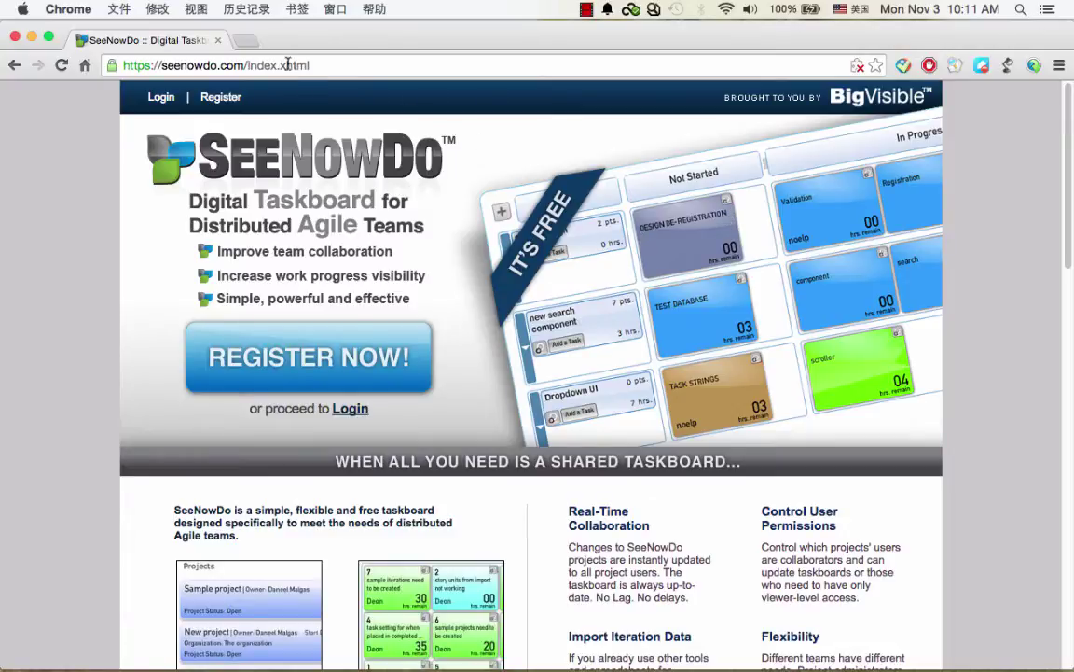
- Open the registration form and go through its name, nickname, email and password fields
click(250, 60)
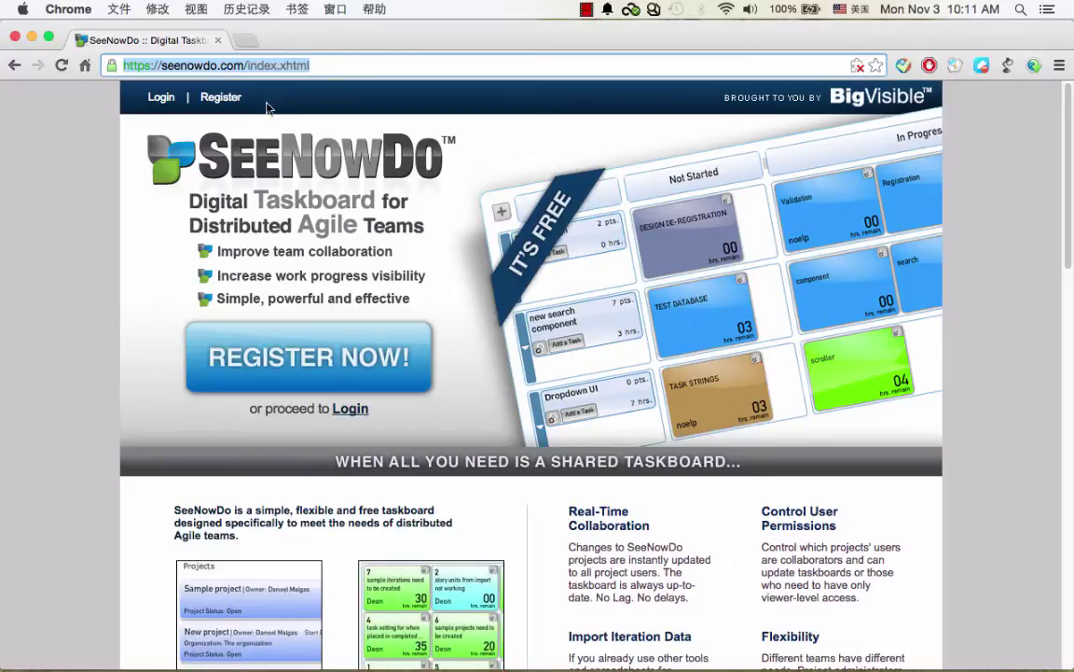
click(222, 97)
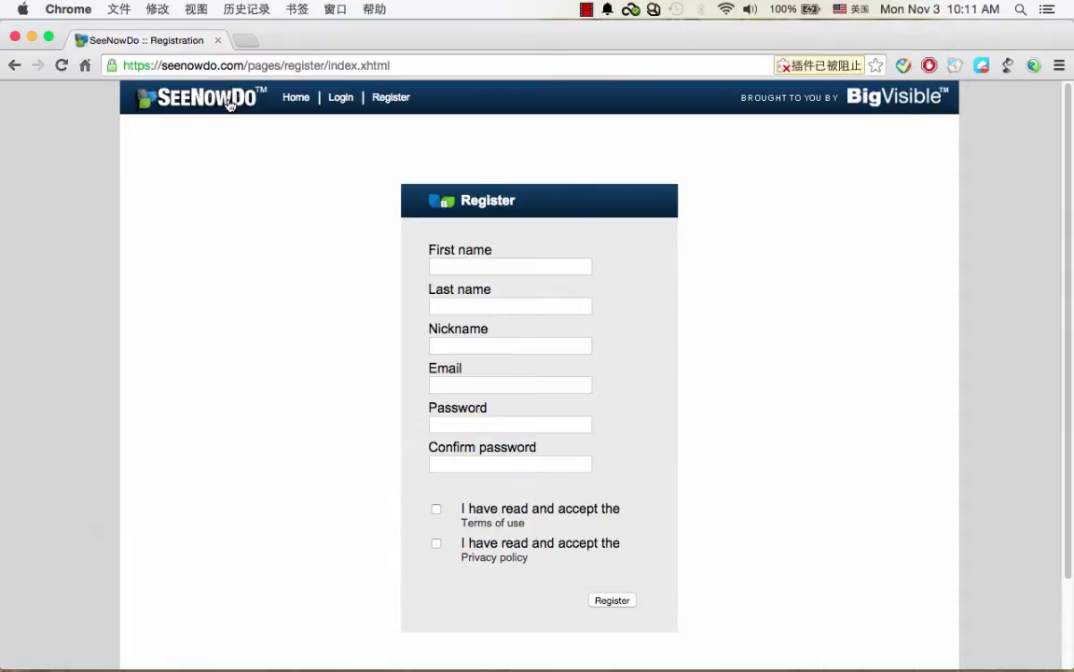
scroll(623, 338, down, 1)
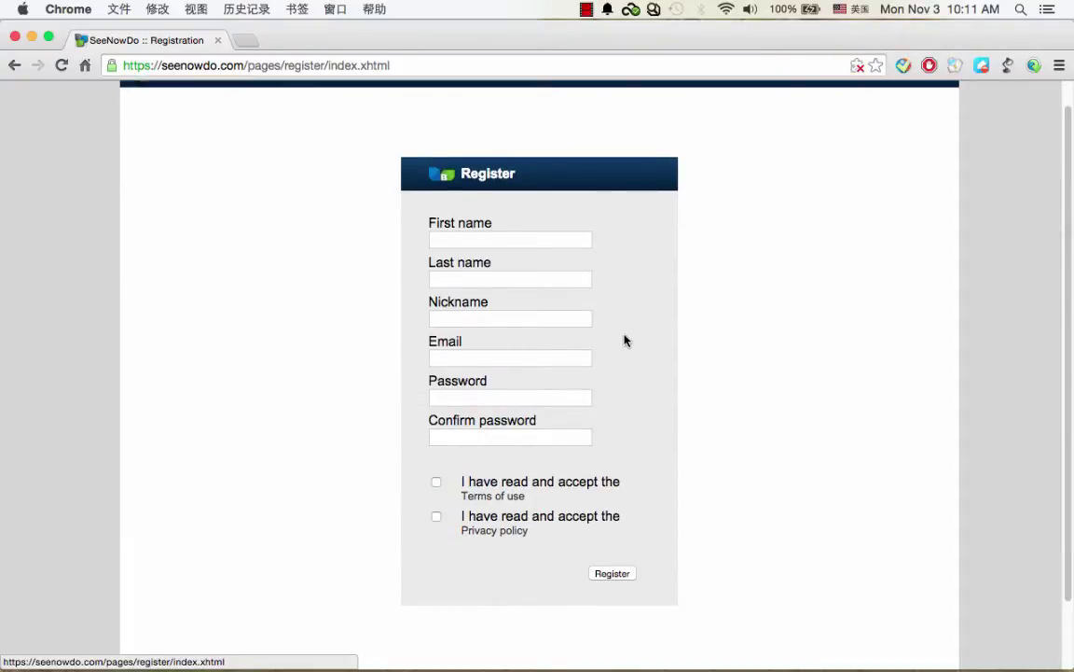
click(525, 244)
click(515, 283)
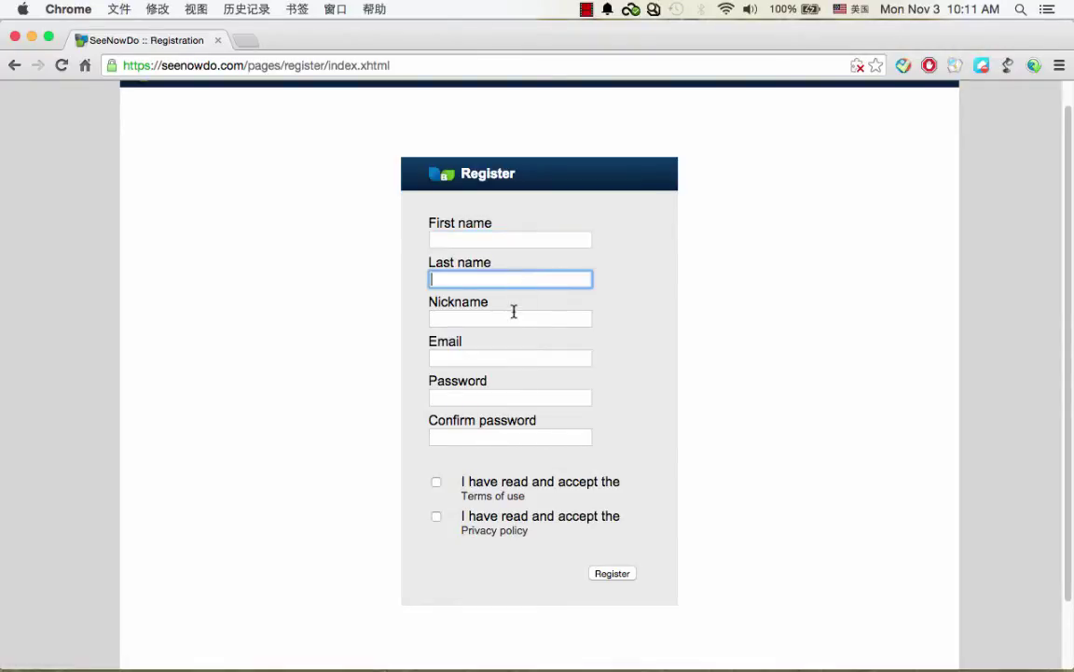
click(513, 316)
click(518, 360)
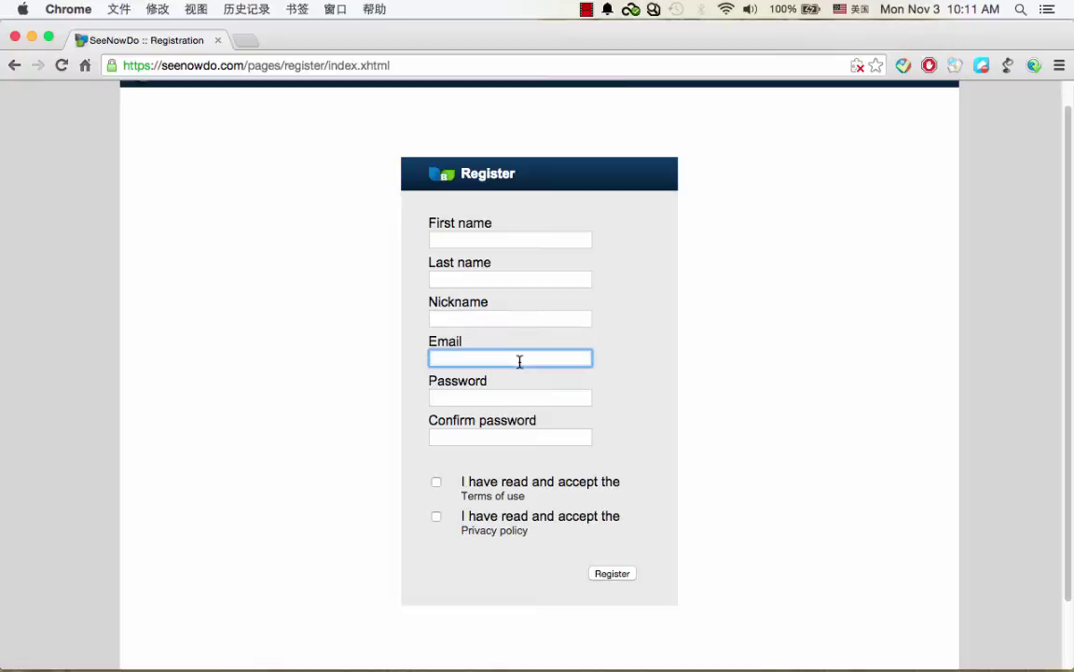
click(524, 397)
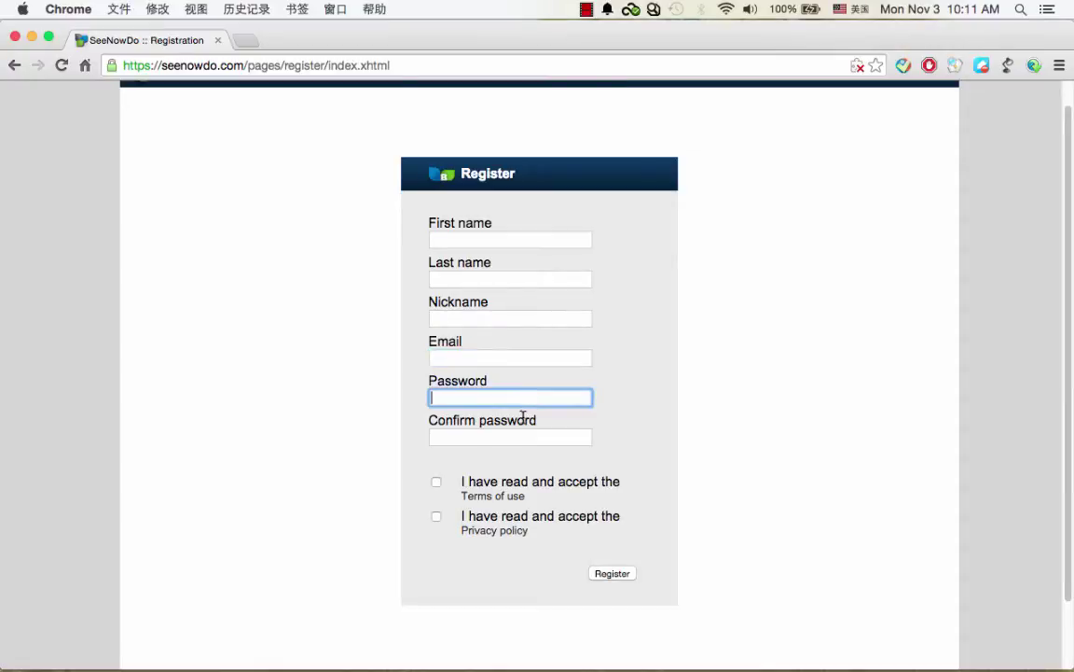
click(520, 438)
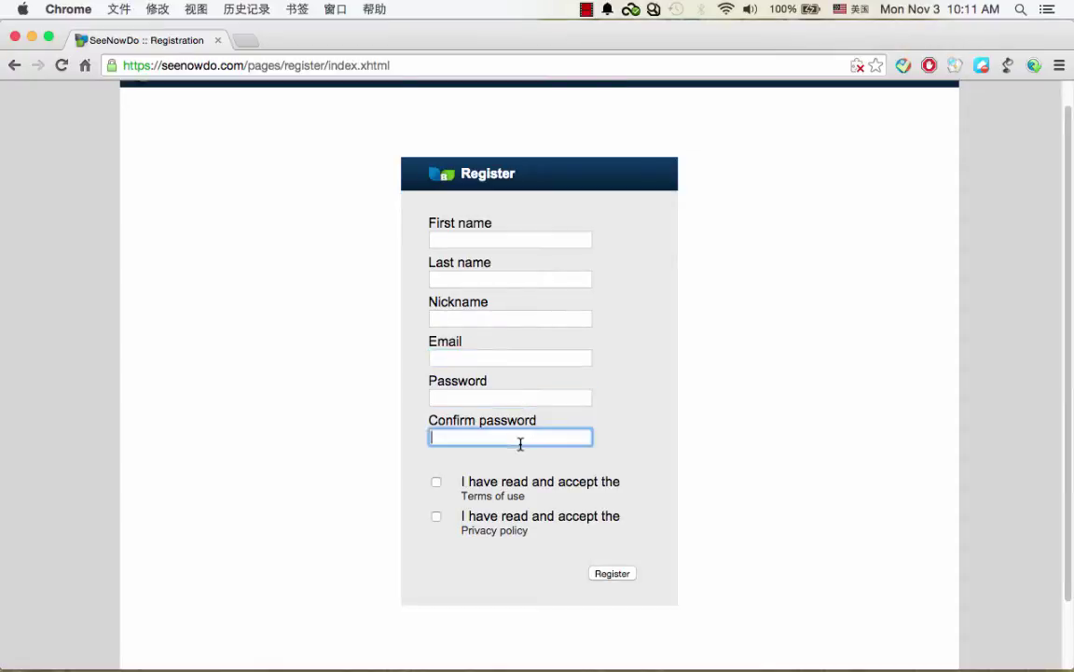
- Accept the terms of use and the privacy policy on the registration form
click(438, 483)
click(437, 517)
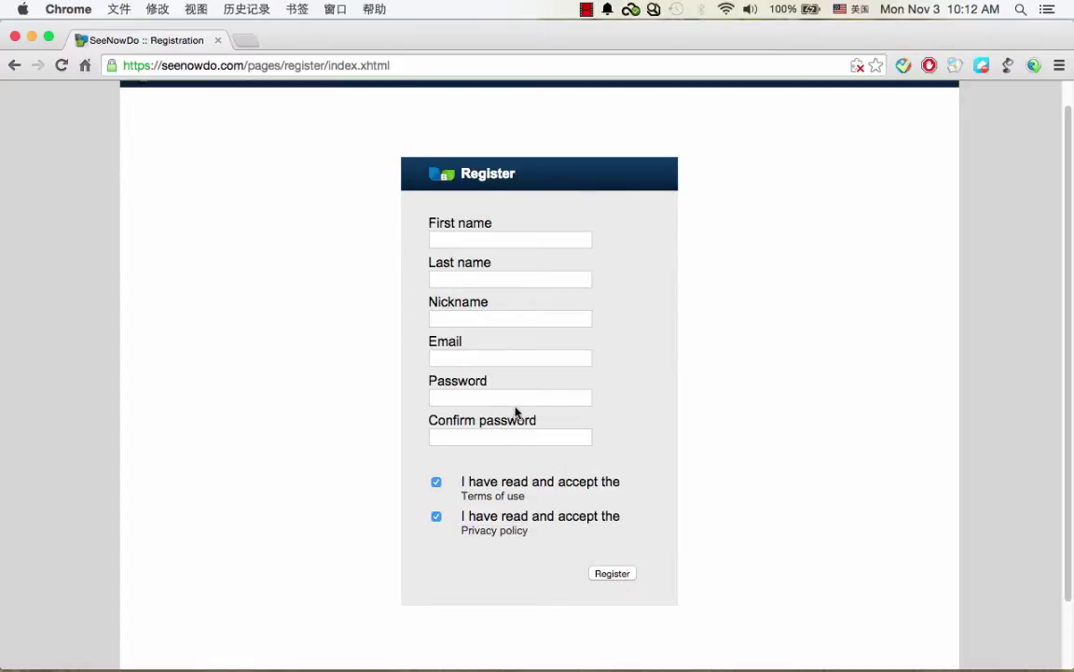
scroll(557, 417, down, 1)
scroll(556, 417, up, 2)
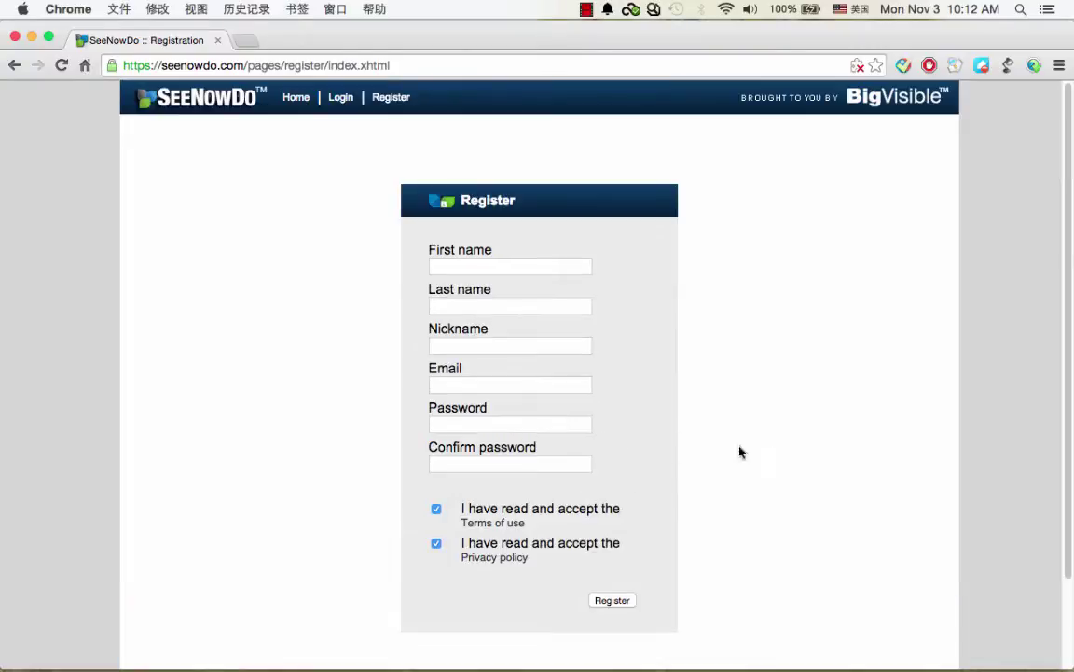
- Log in to the existing account and show the iterations of the Website project
click(341, 105)
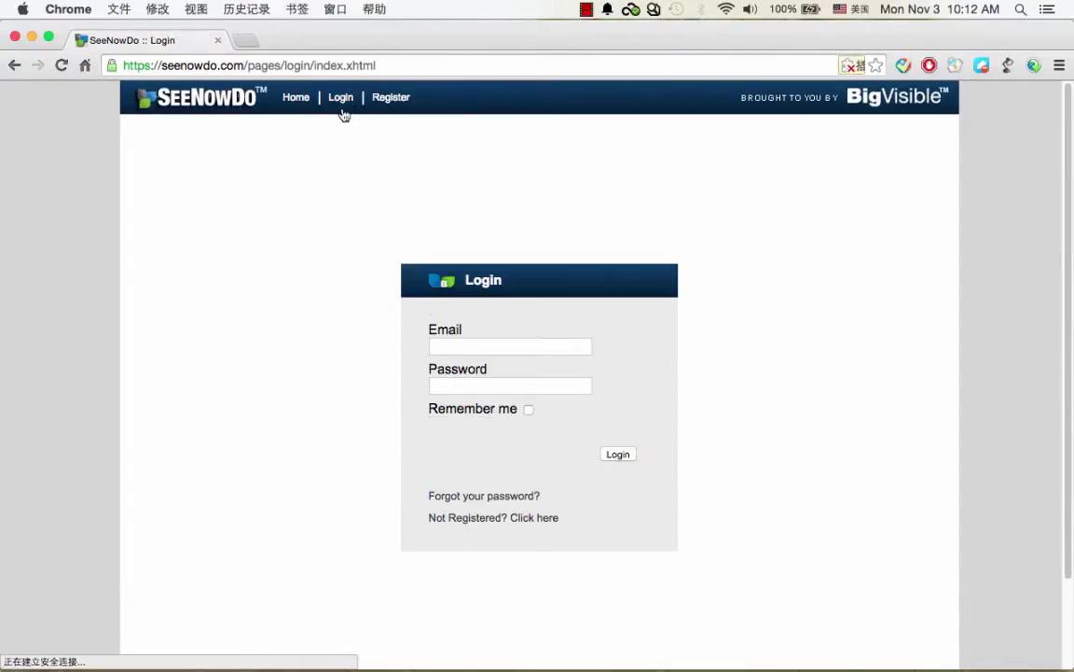
click(618, 455)
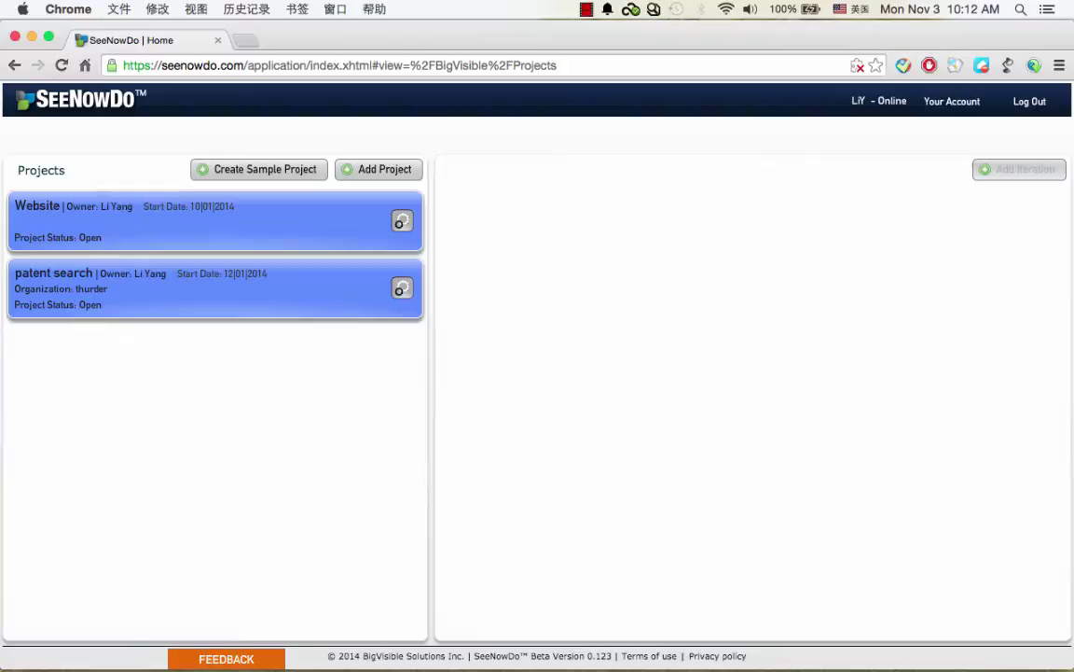
click(190, 214)
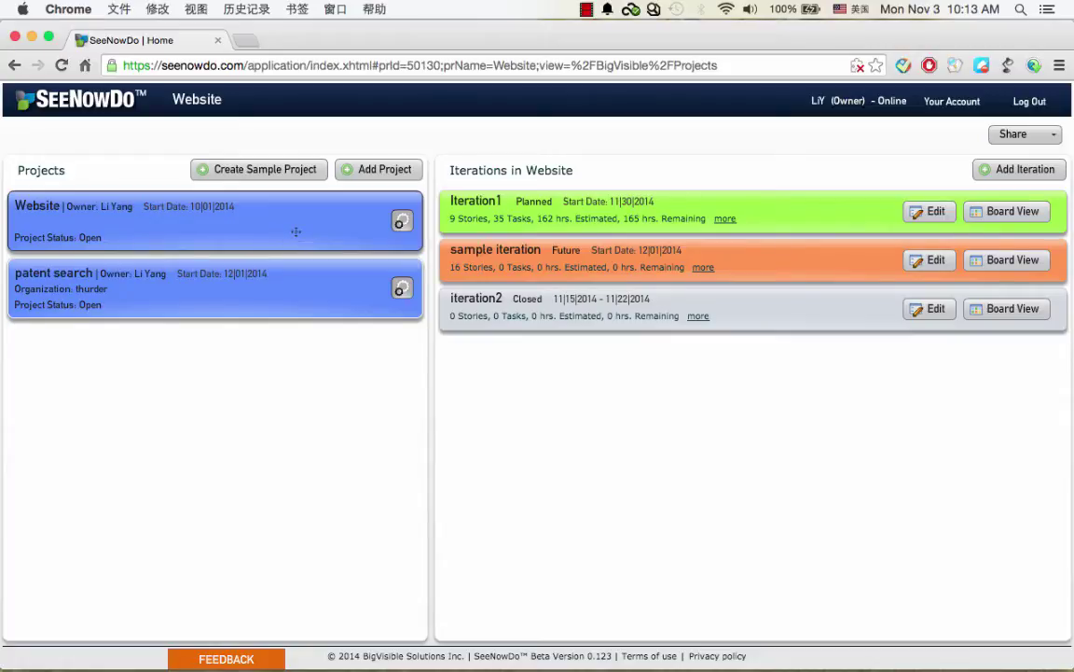
- Examine the Website project's sharing options: the invitation form, people with access and pending invitations
click(1005, 144)
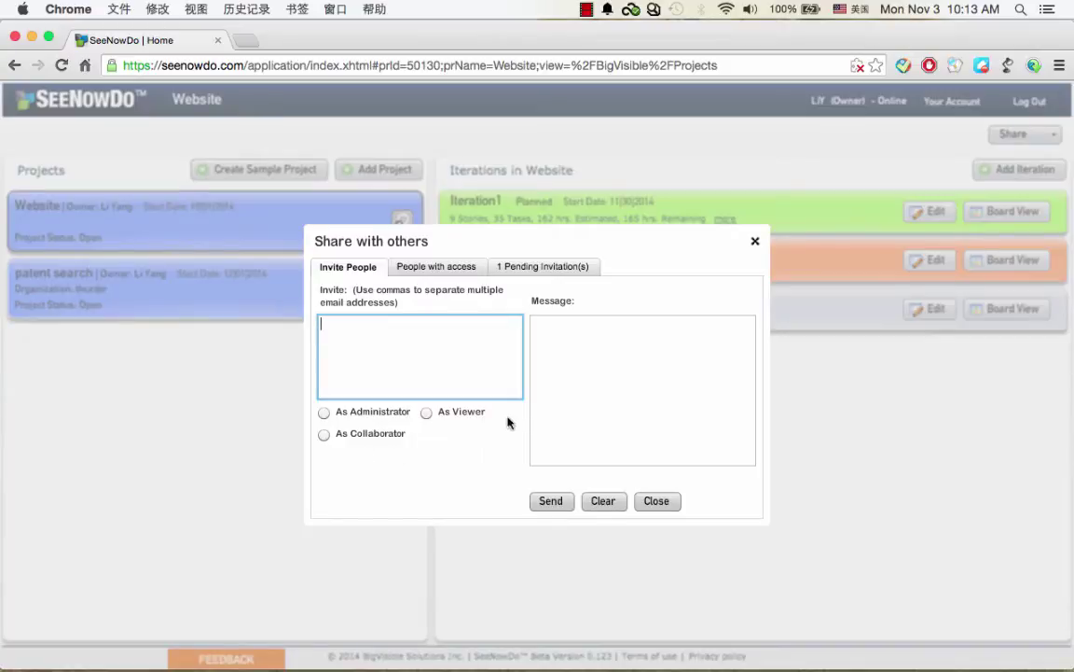
click(568, 361)
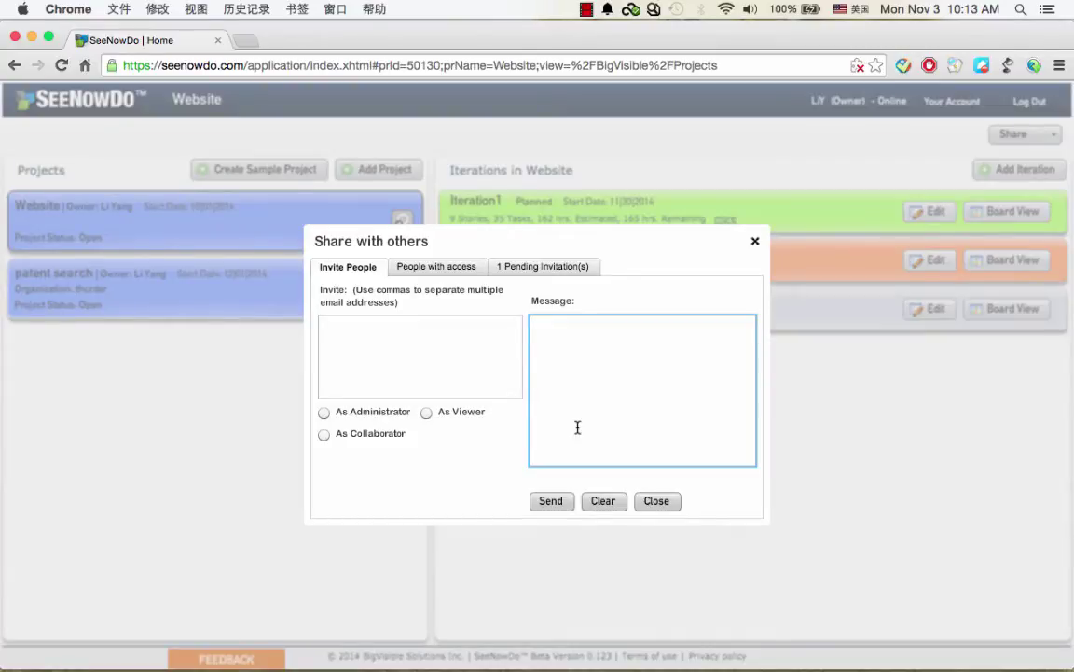
click(426, 272)
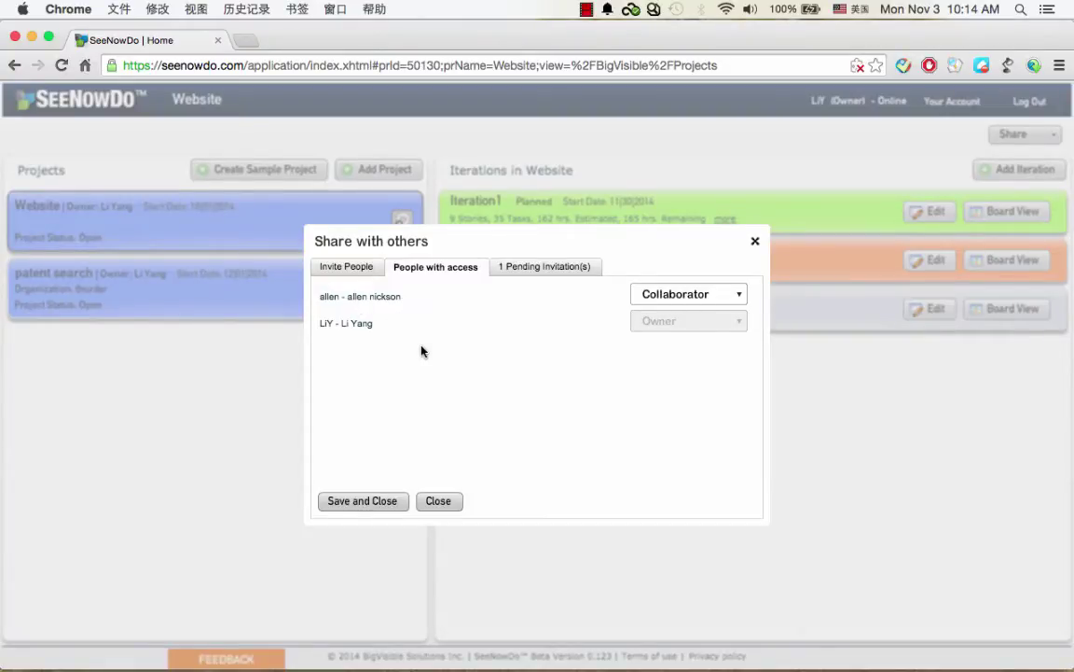
click(535, 271)
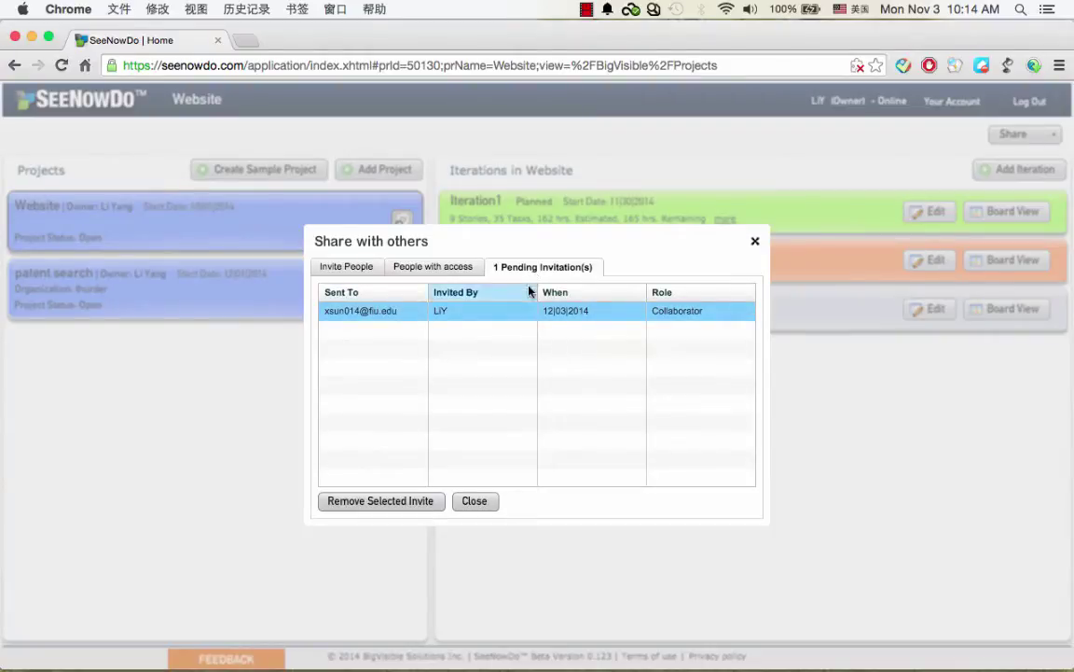
click(474, 501)
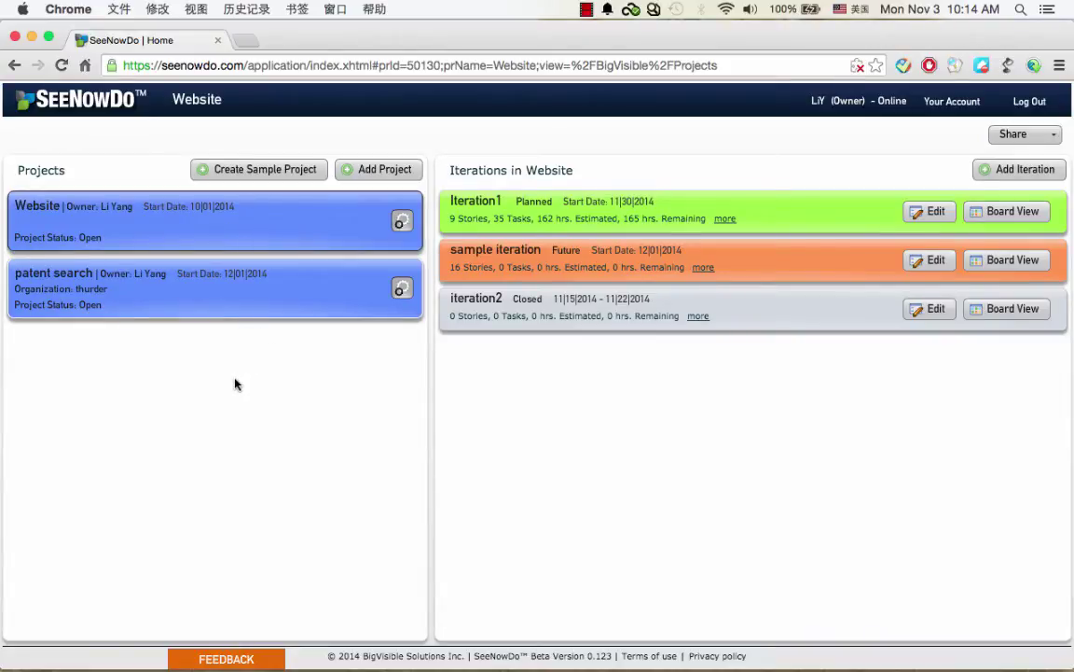
- Open the form for a new project and examine its description, date and status fields
click(364, 176)
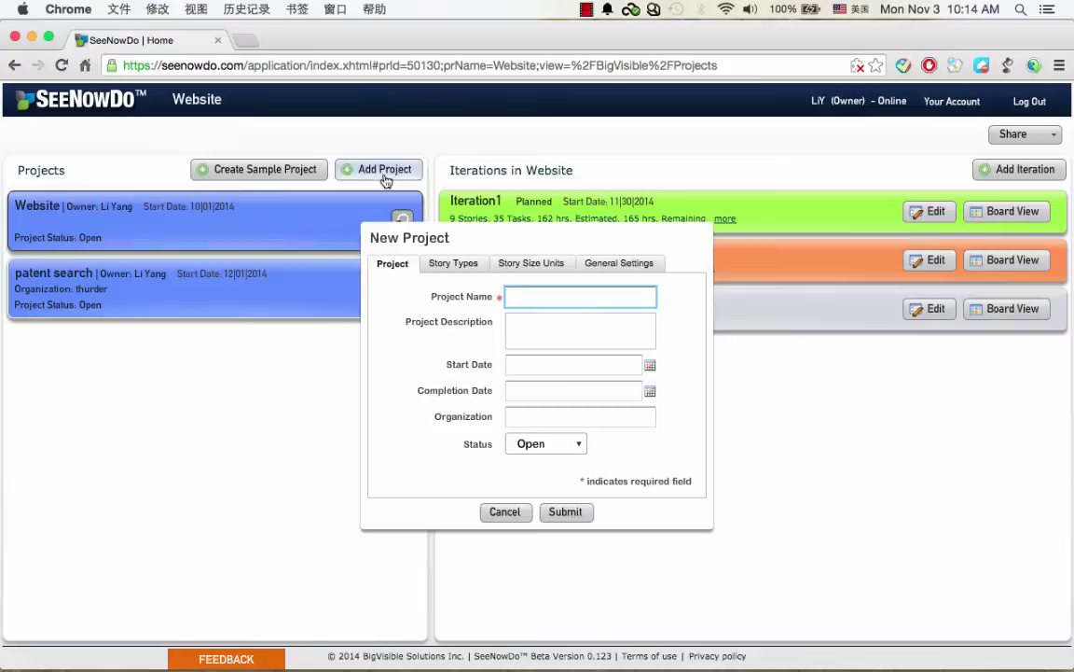
click(539, 331)
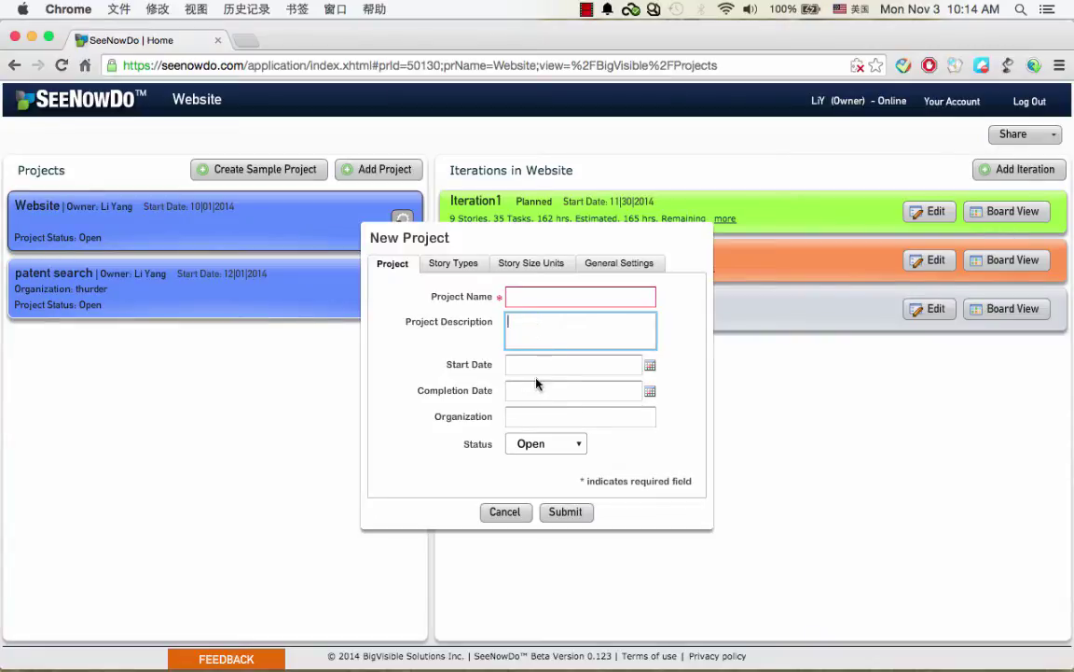
click(539, 370)
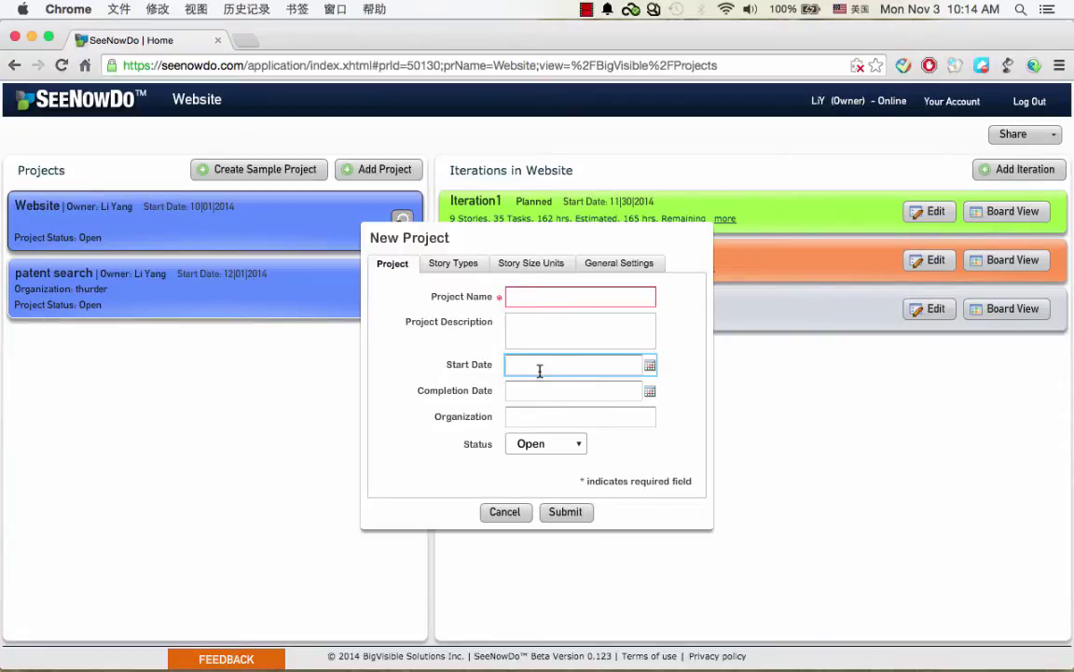
click(650, 366)
click(606, 389)
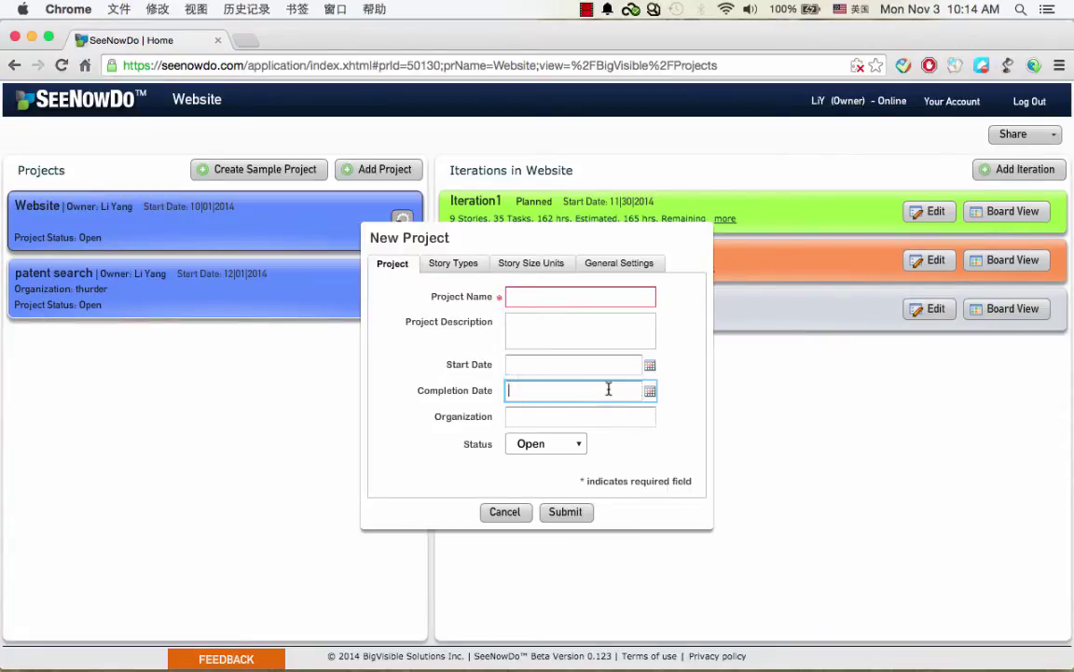
click(581, 443)
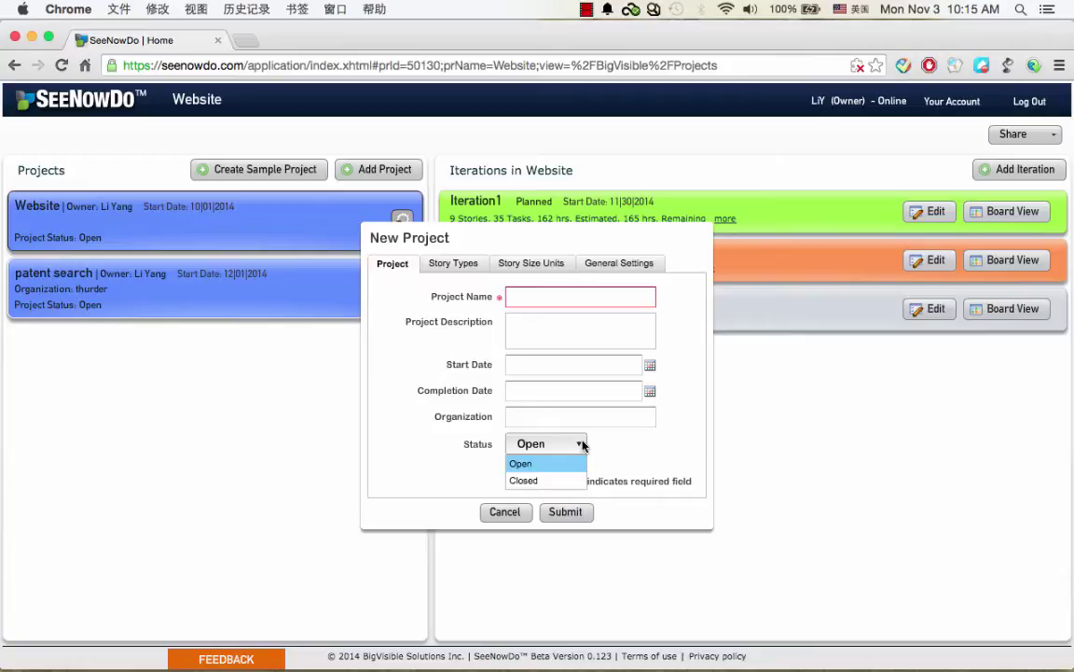
- Examine the new project's story types and the fields for adding a type, without adding one
click(448, 266)
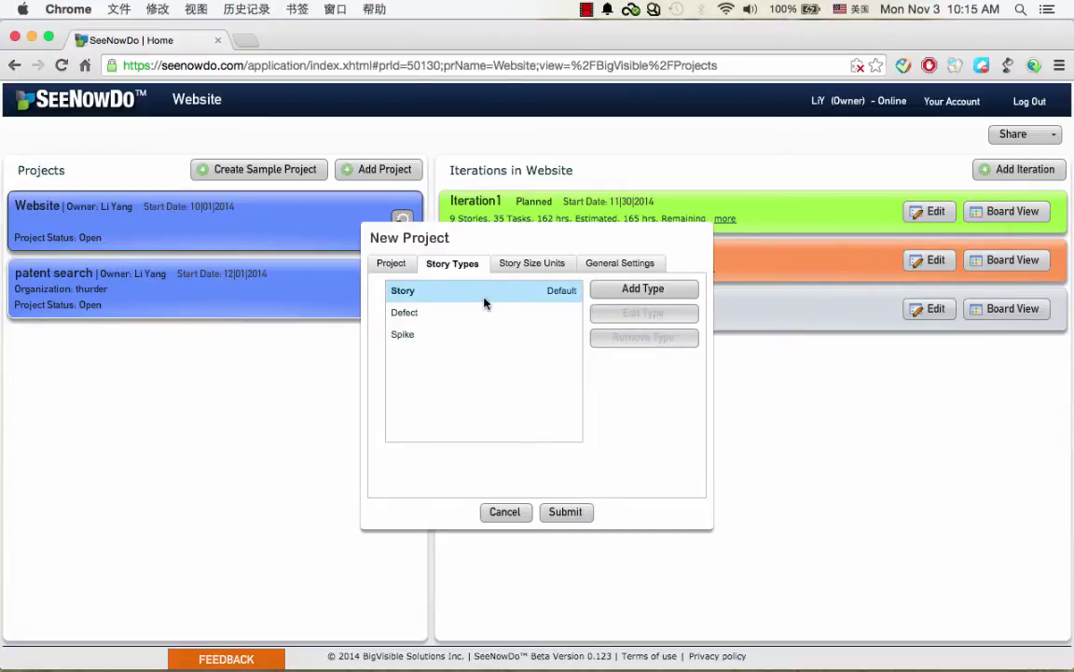
click(405, 335)
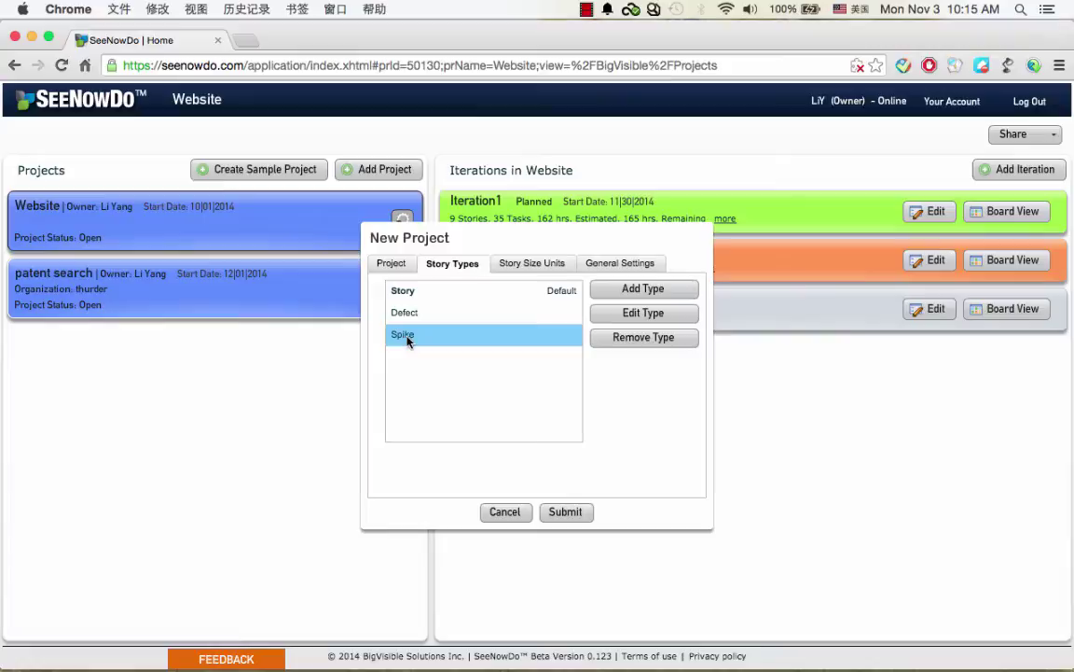
click(623, 291)
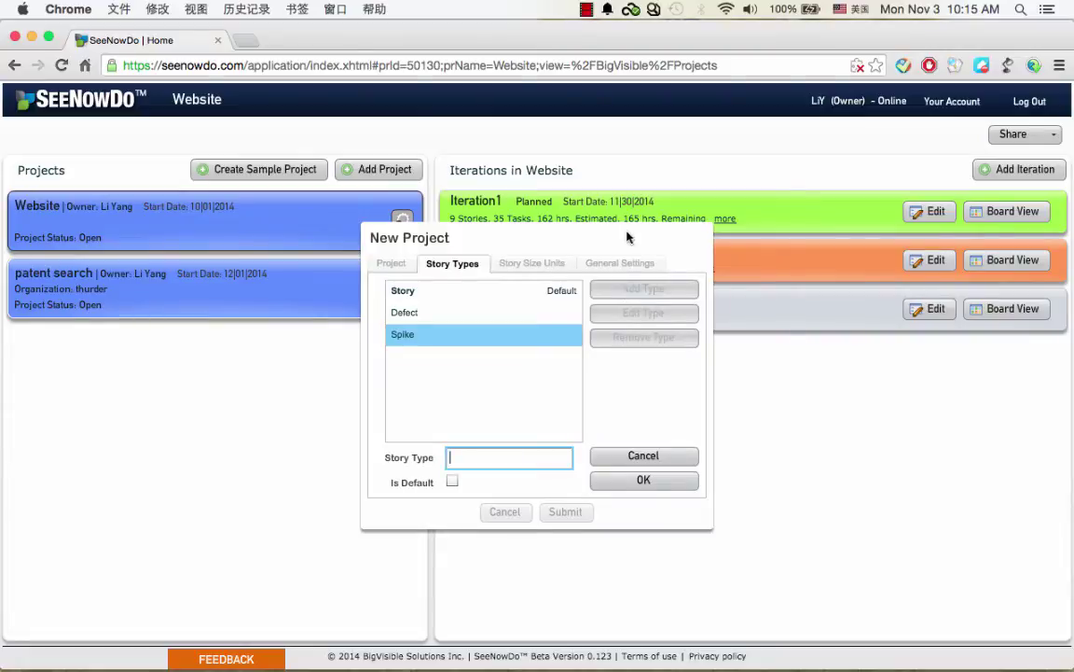
click(539, 267)
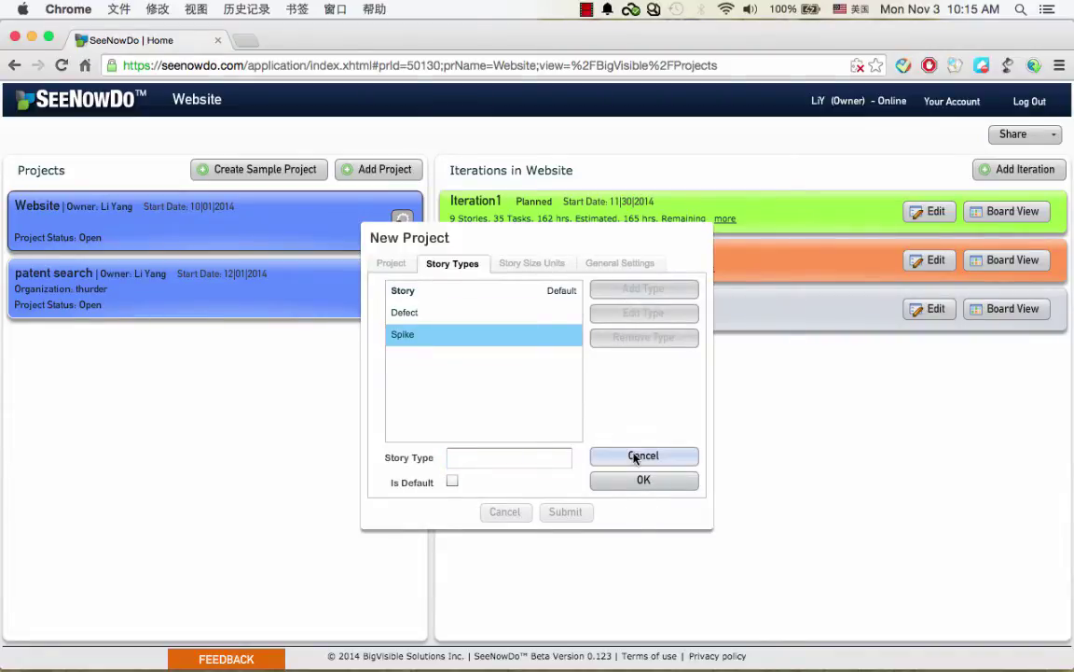
click(643, 455)
- Examine the new project's story size units and general settings, and close the form without creating the project
click(528, 266)
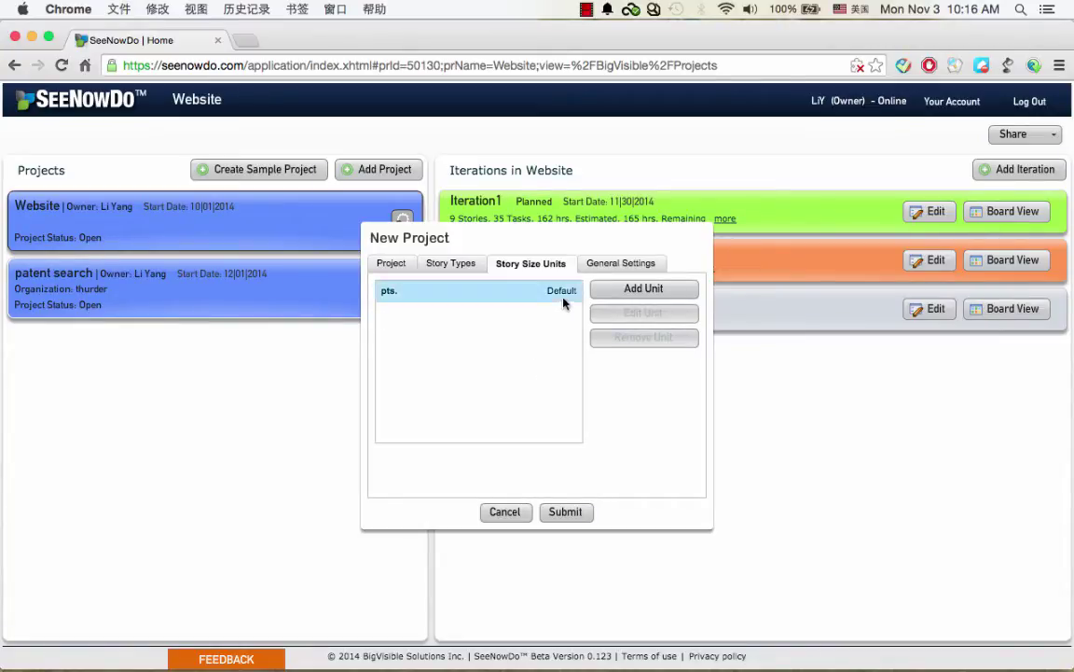
click(622, 266)
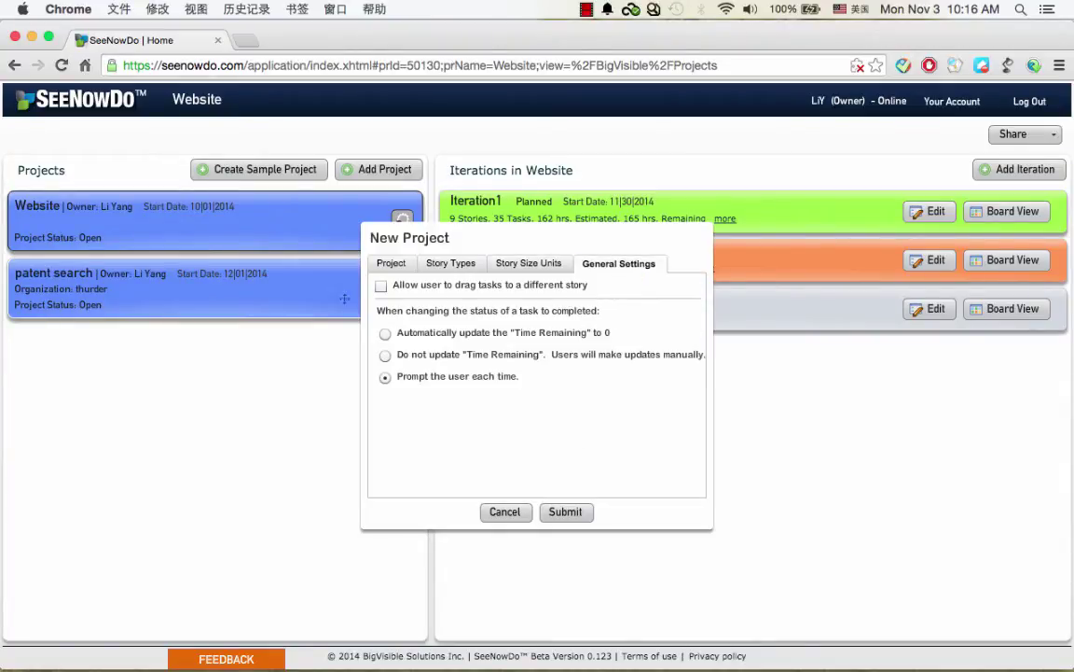
click(381, 286)
key(Escape)
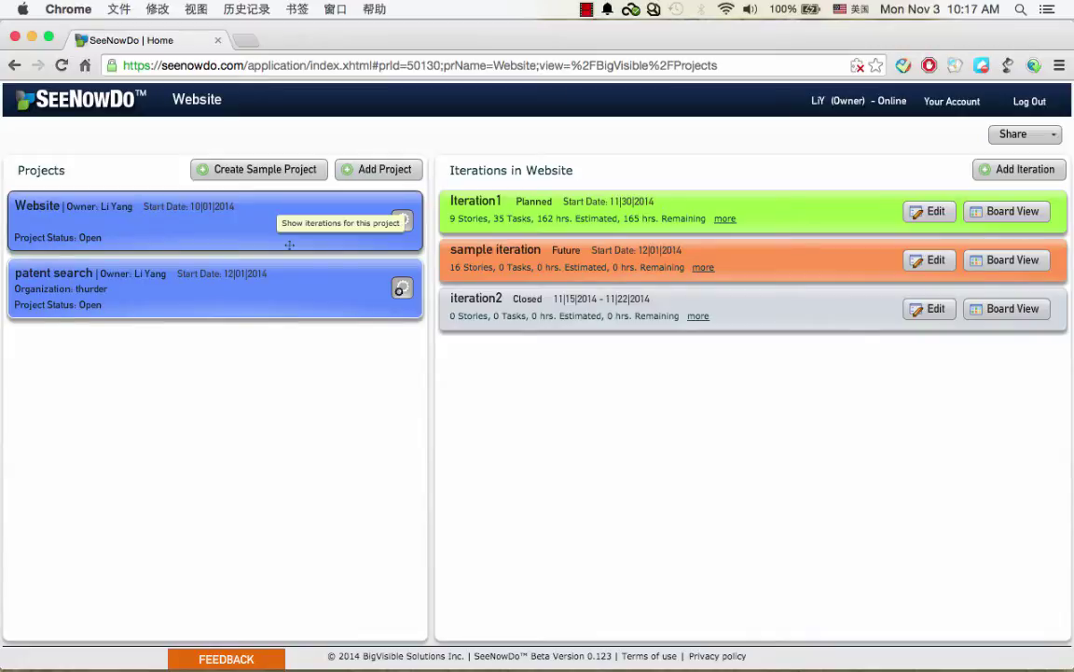
- Show the patent search project's iterations, and create a sample project and display its management options
click(191, 272)
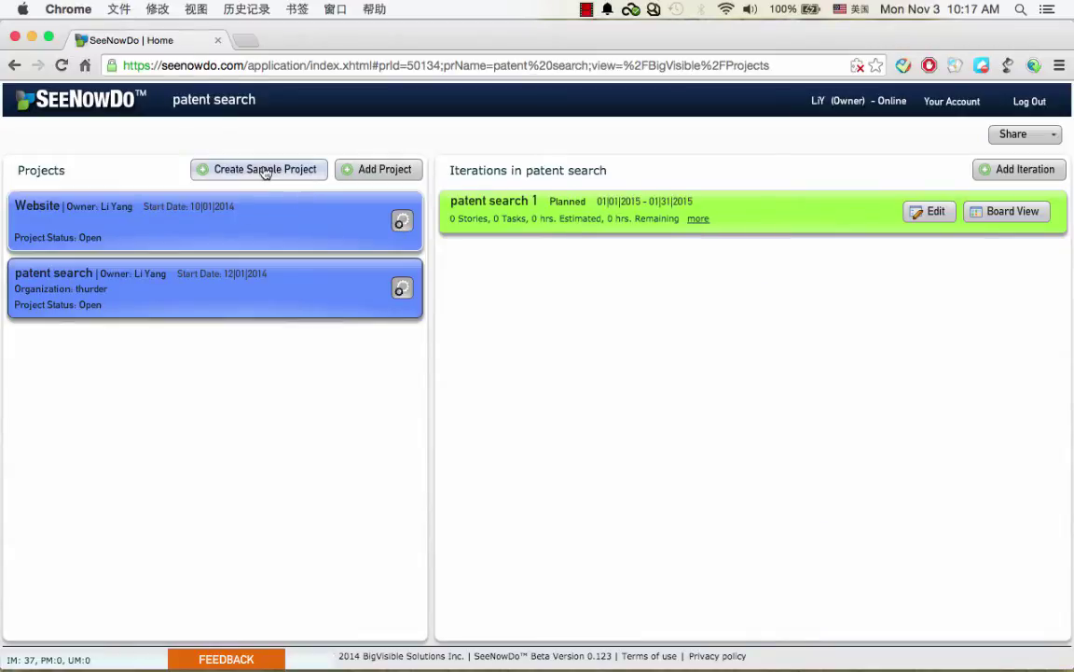
click(265, 171)
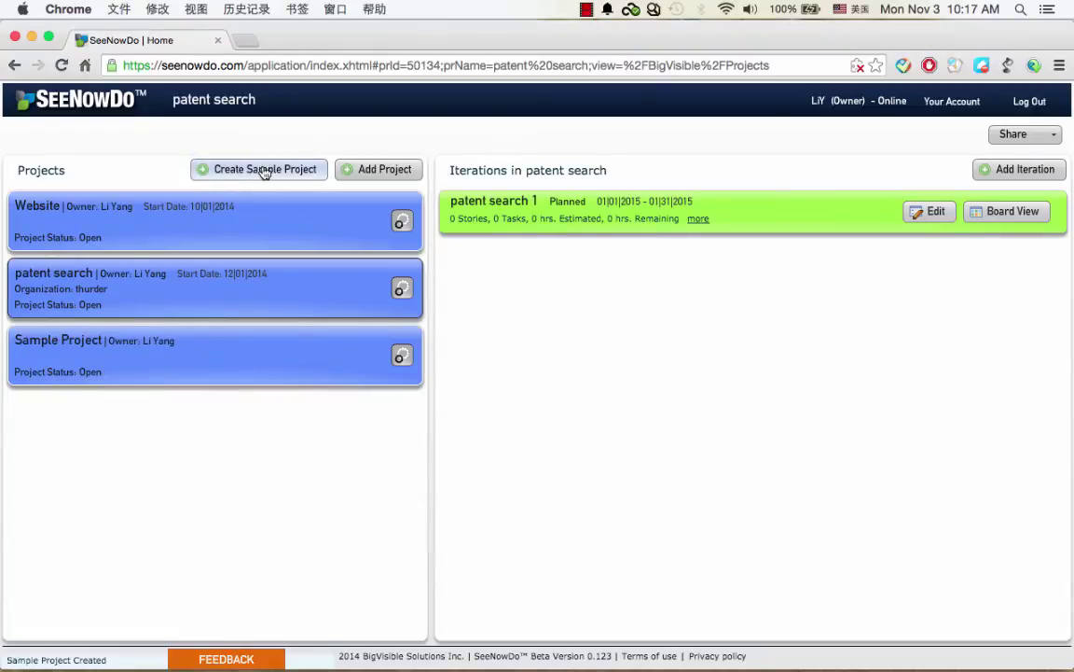
click(403, 359)
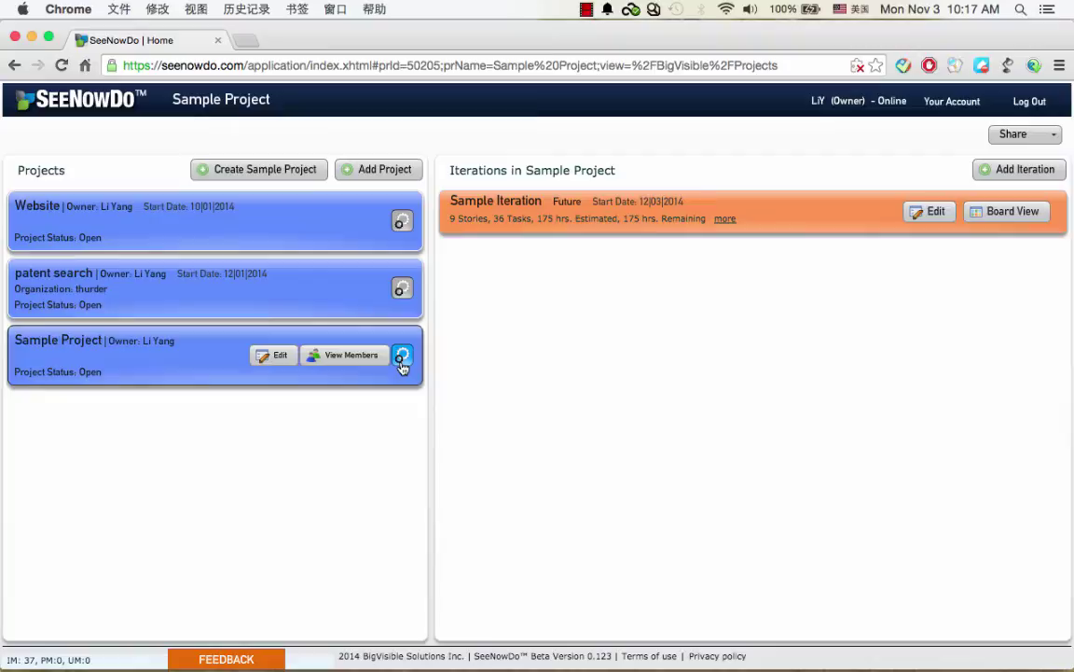
click(402, 364)
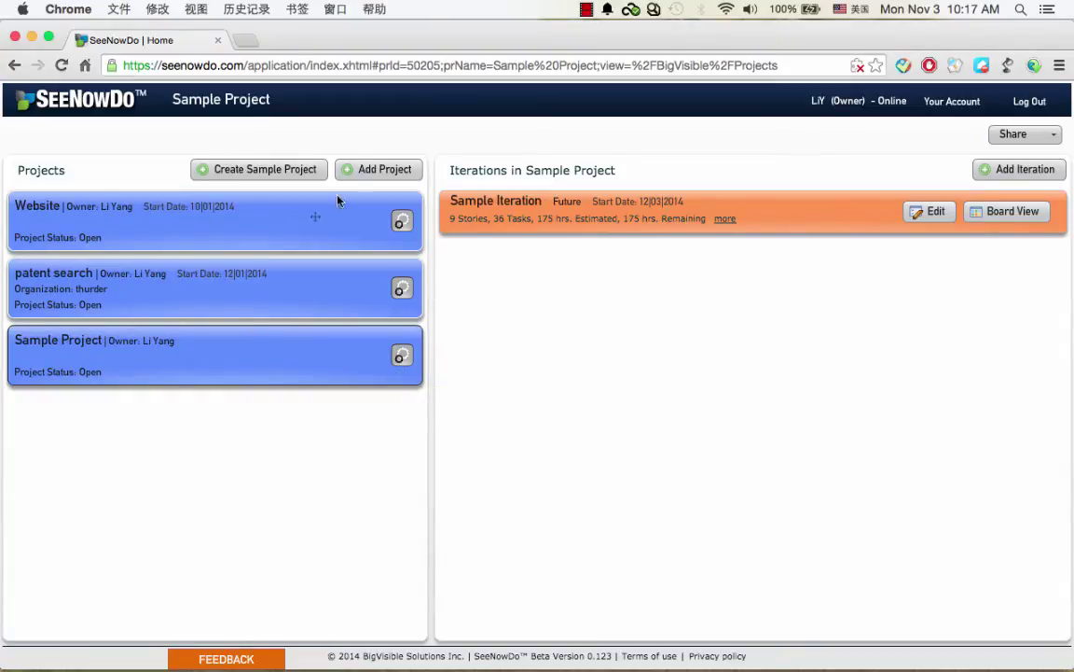
- View the list of administrators, viewers and collaborators of the Website project
click(401, 221)
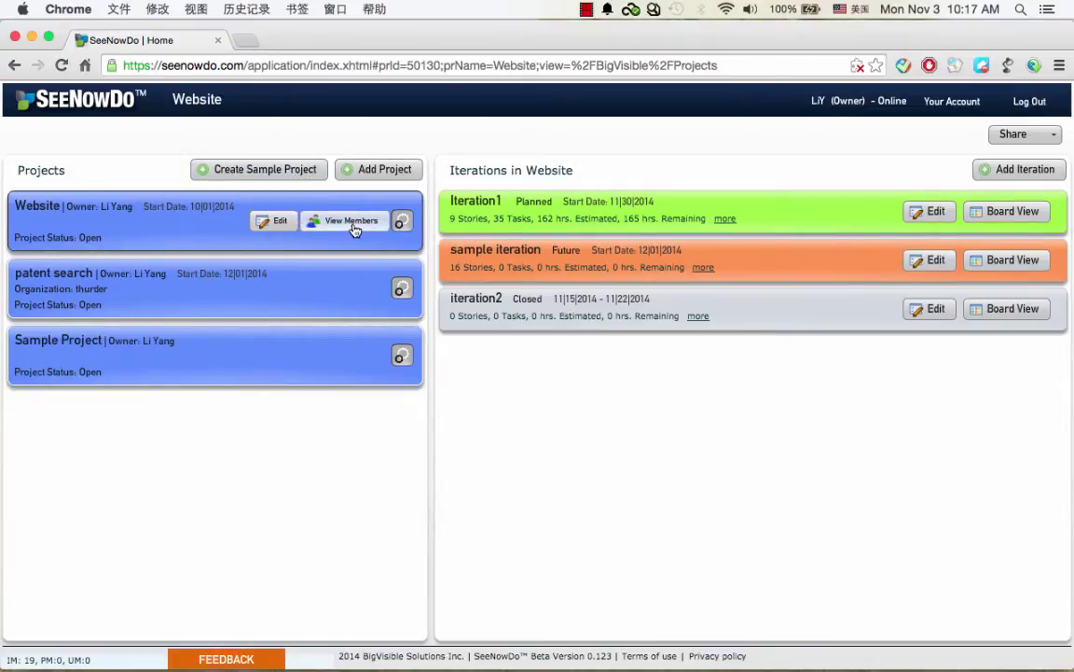
click(358, 227)
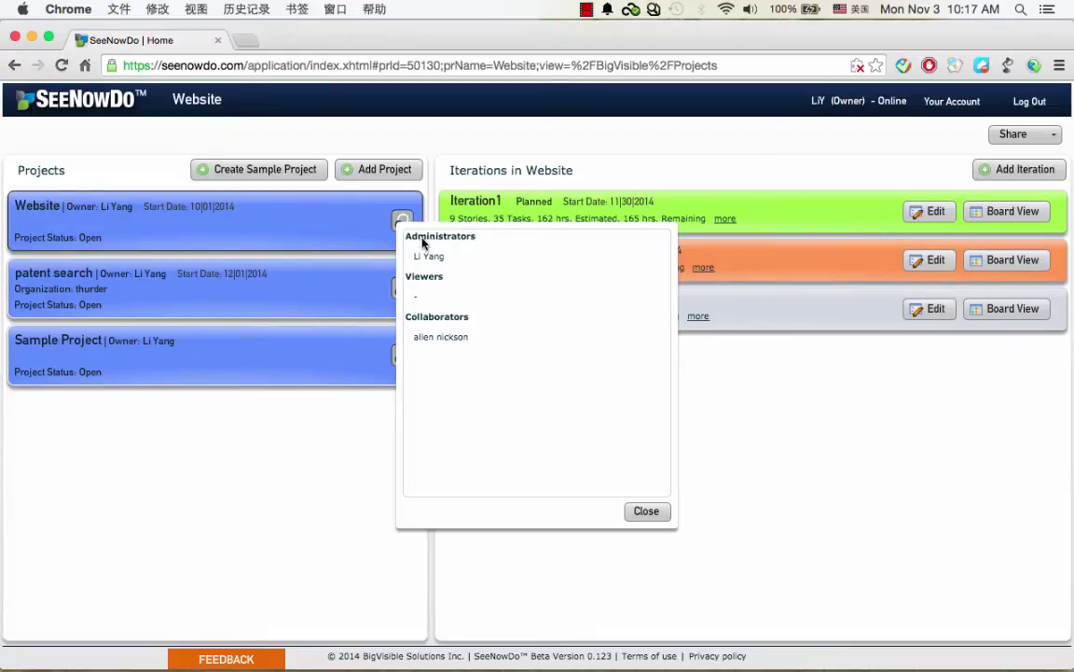
- Examine the Website project's editable details, such as name, dates, organization and status, and close the form without changes
click(402, 218)
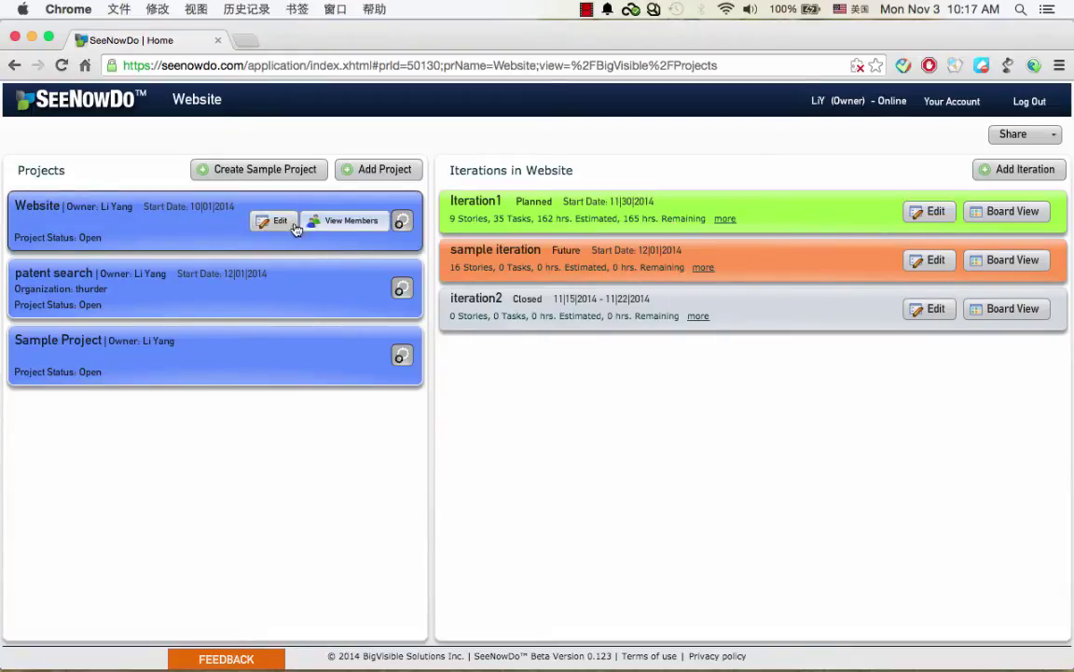
click(287, 220)
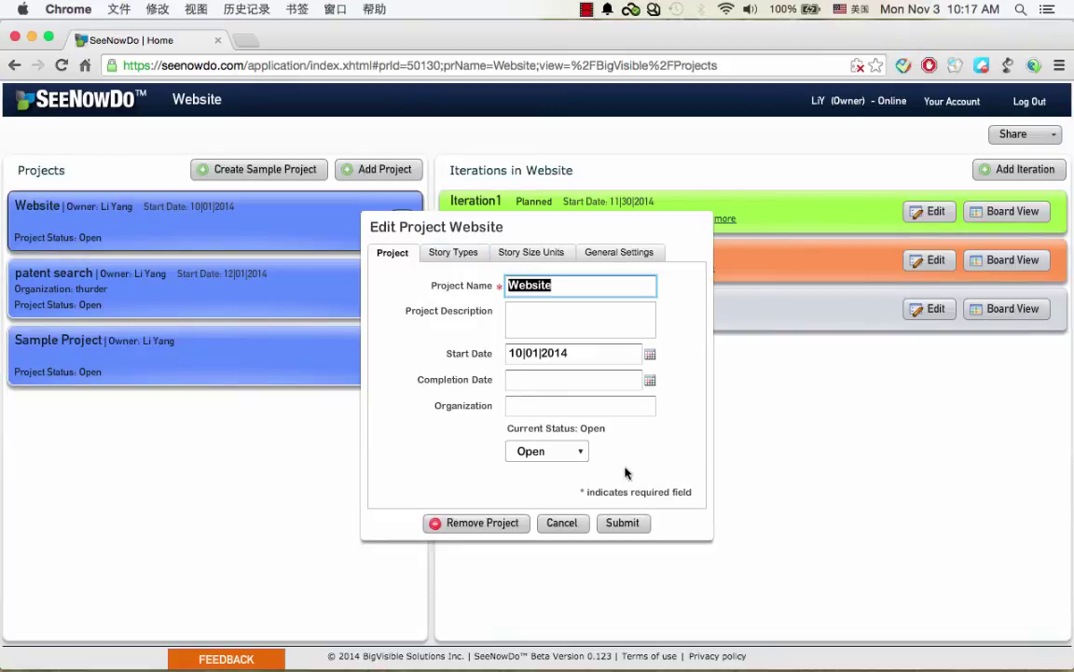
click(561, 522)
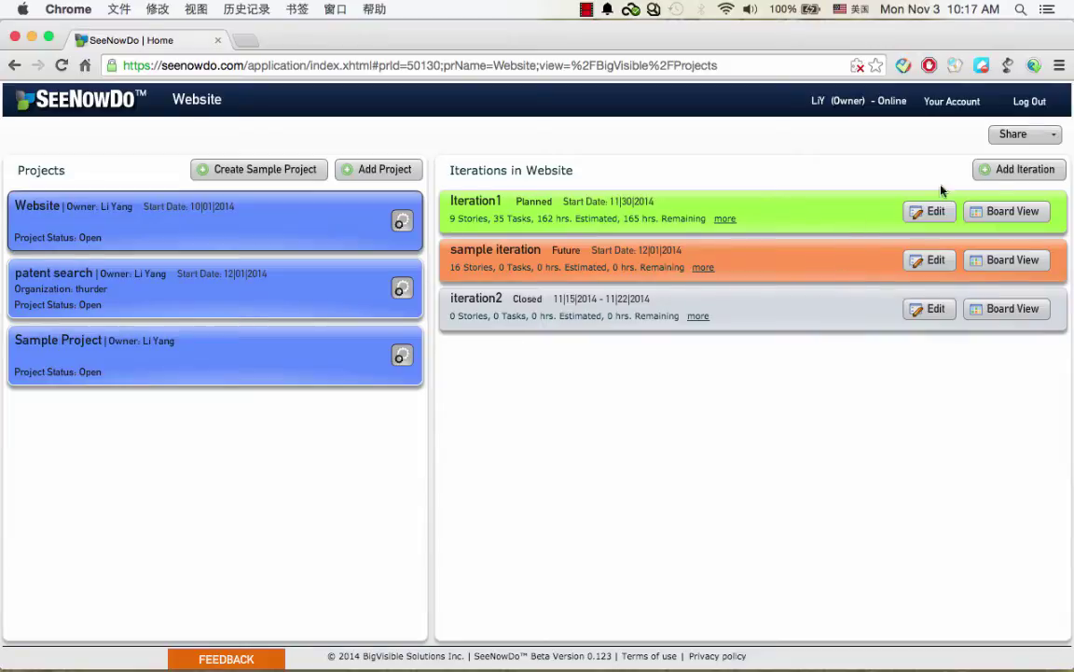
- Examine the new iteration form for the Website project and its available status options, without creating an iteration
click(1047, 176)
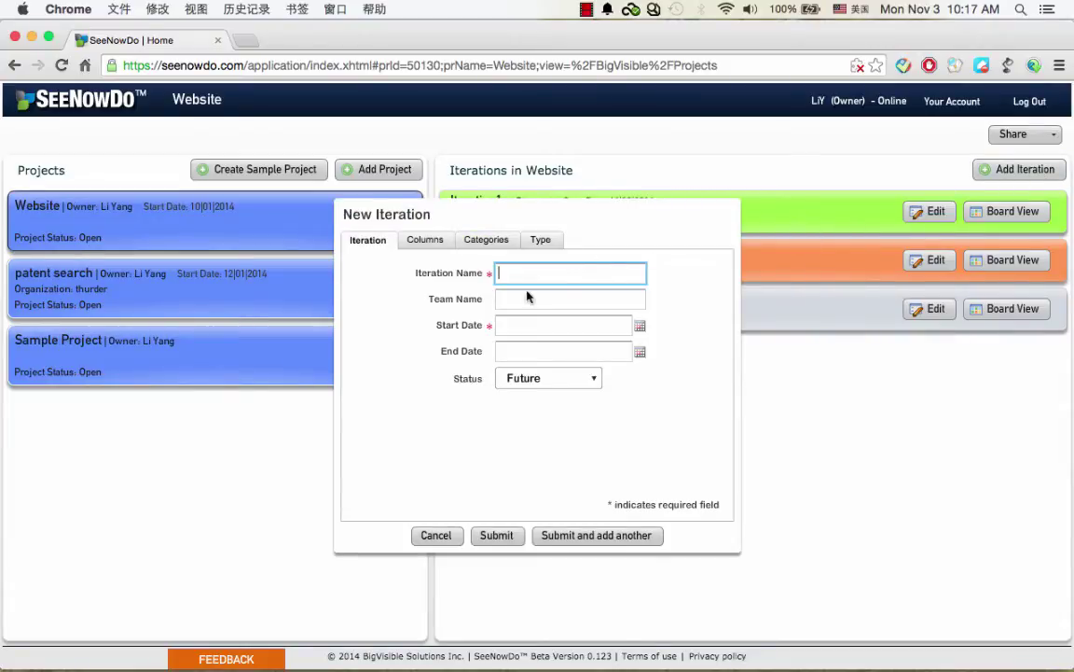
click(594, 379)
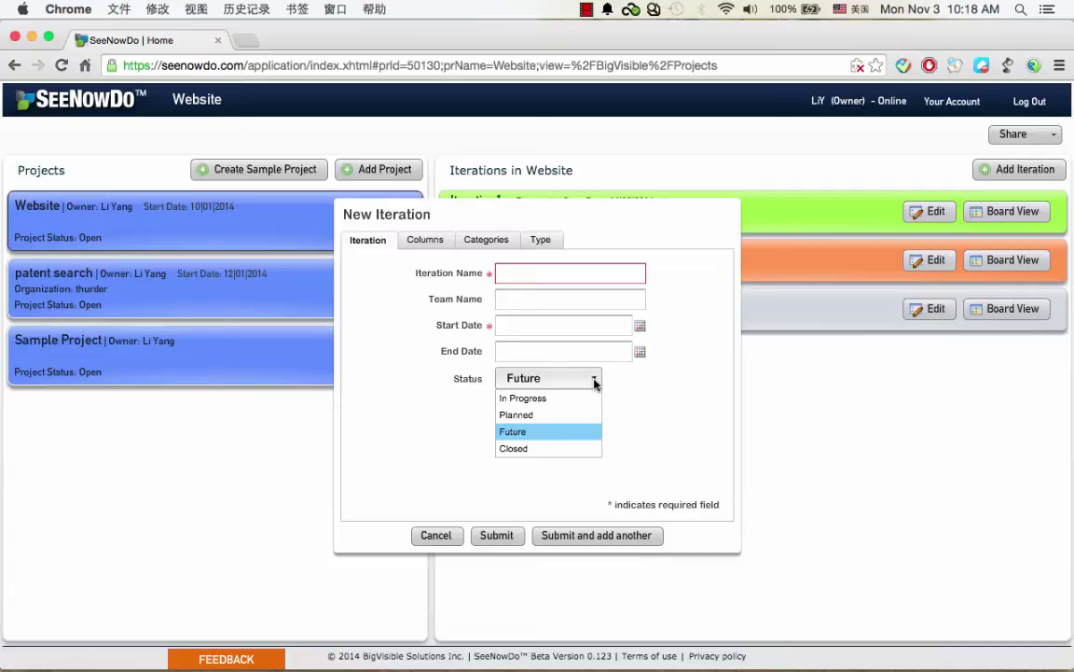
click(805, 417)
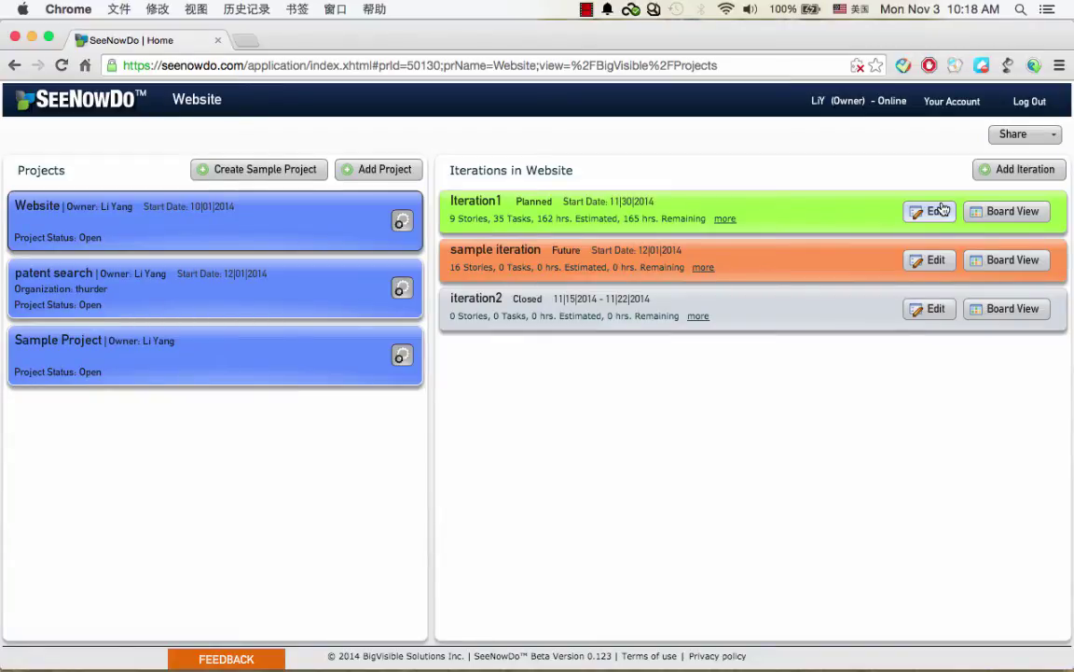
- Examine the new iteration's column, category and type settings, and close the form without creating the iteration
click(1001, 170)
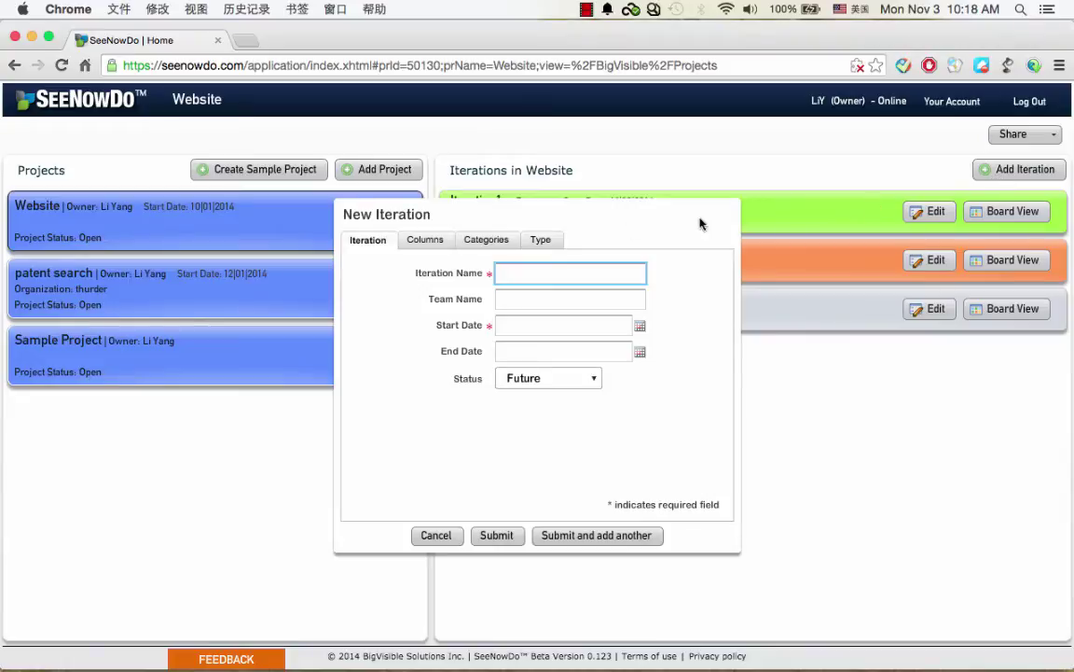
click(427, 242)
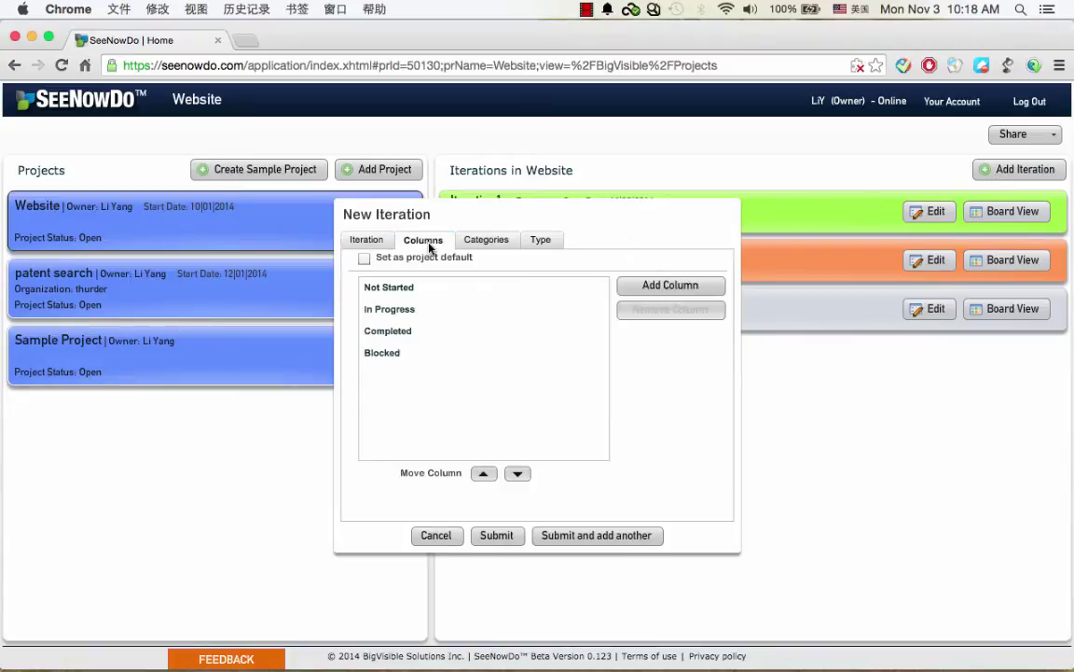
click(478, 243)
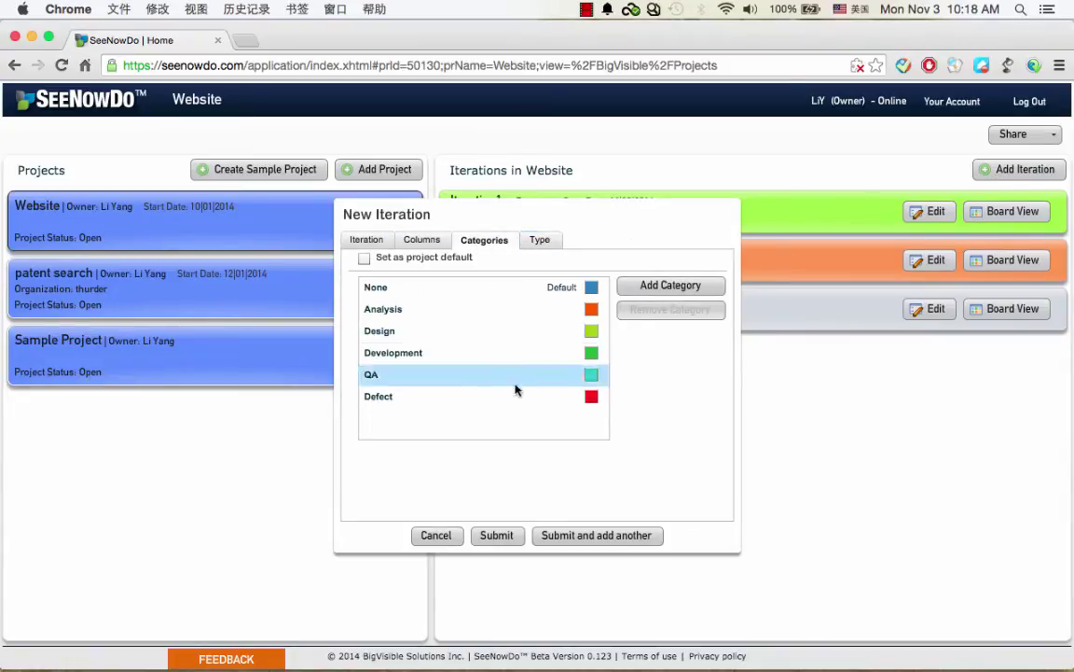
click(551, 245)
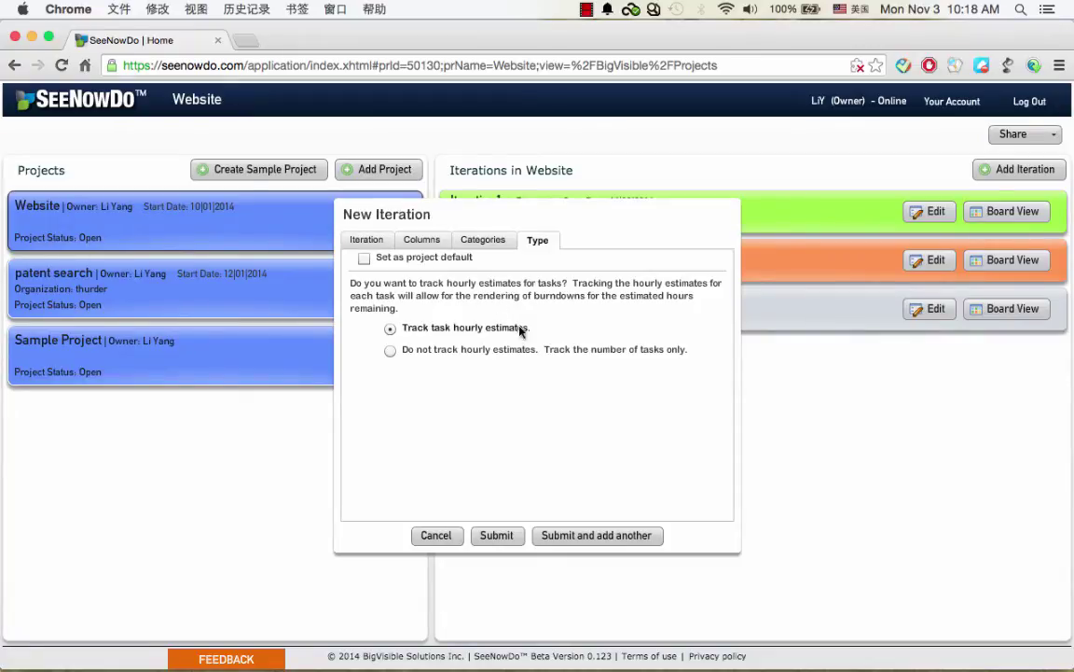
click(435, 538)
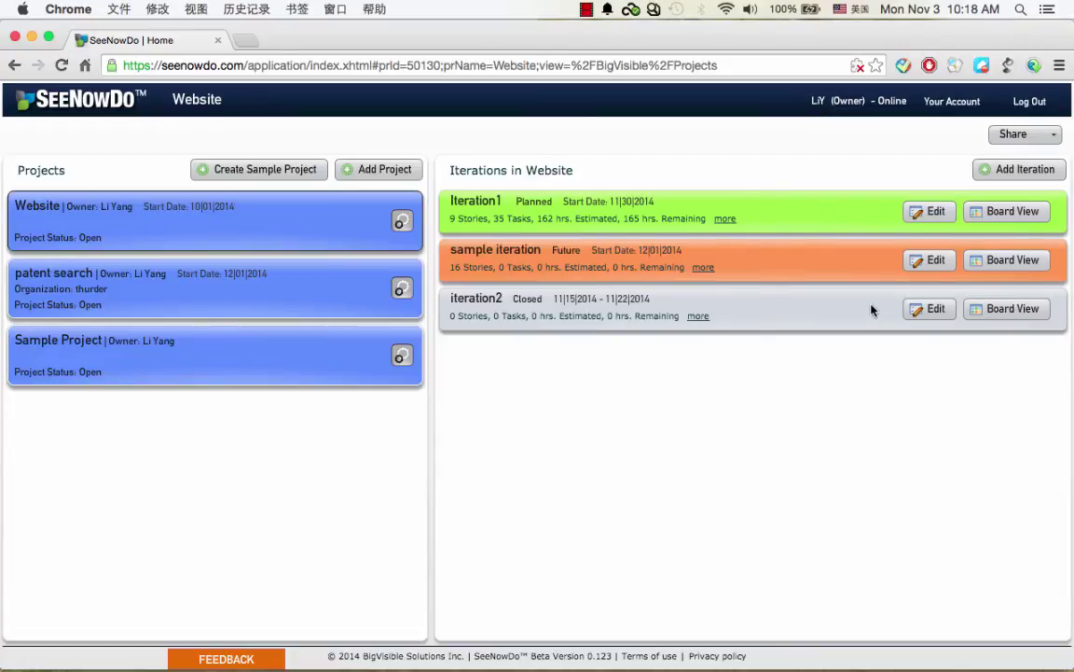
- Open the Iteration1 board and examine its CSV import options and task filter choices, without importing or filtering anything
click(994, 216)
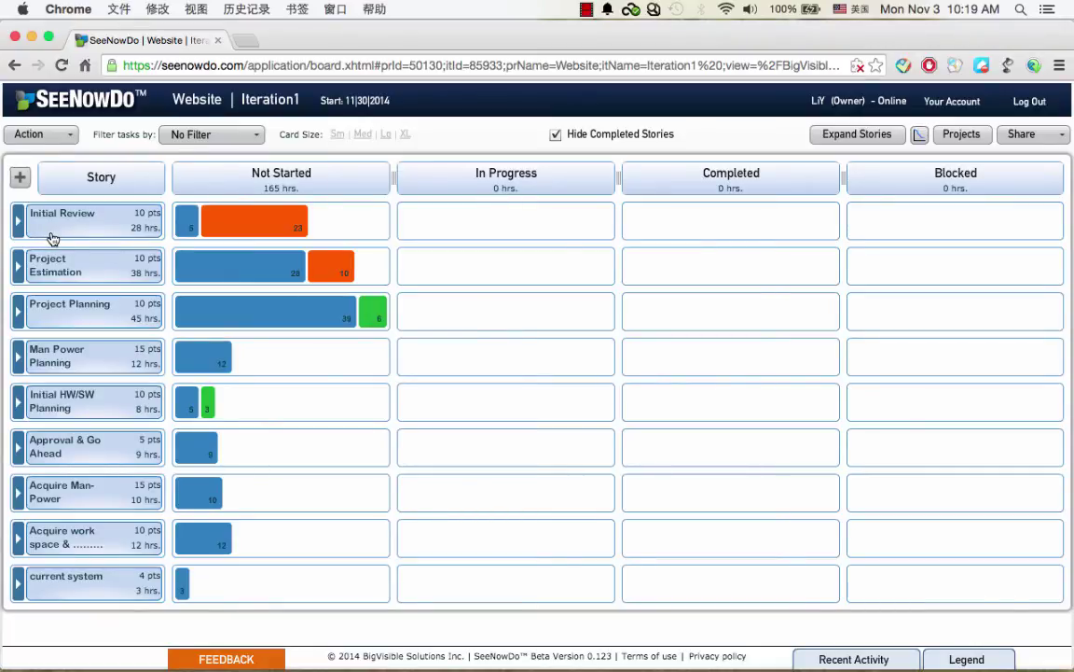
click(36, 137)
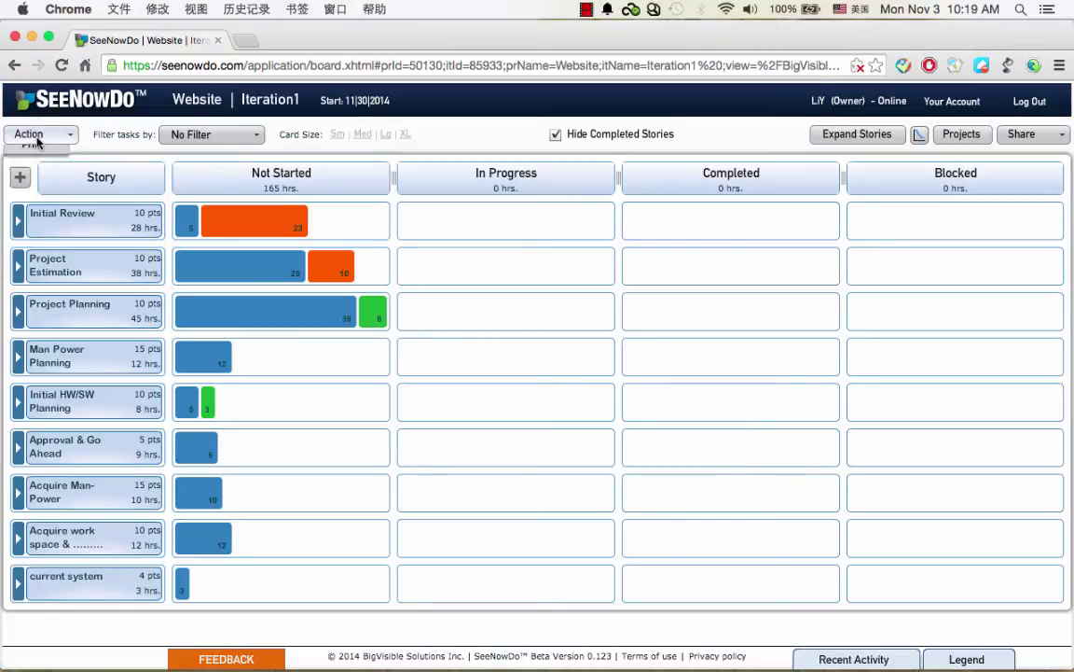
click(37, 158)
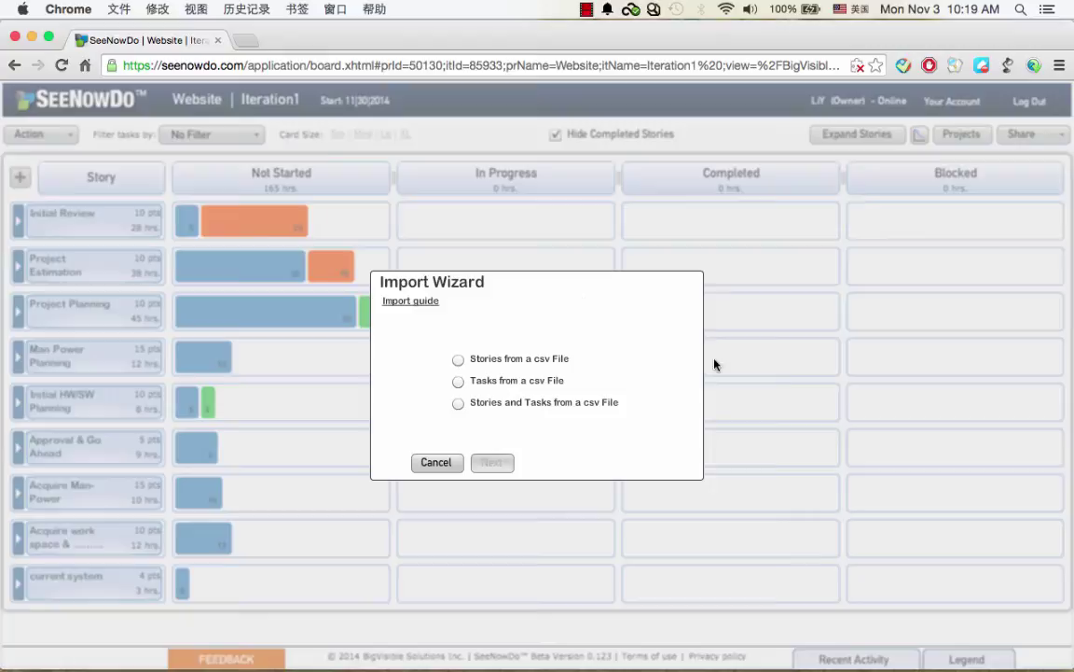
click(454, 463)
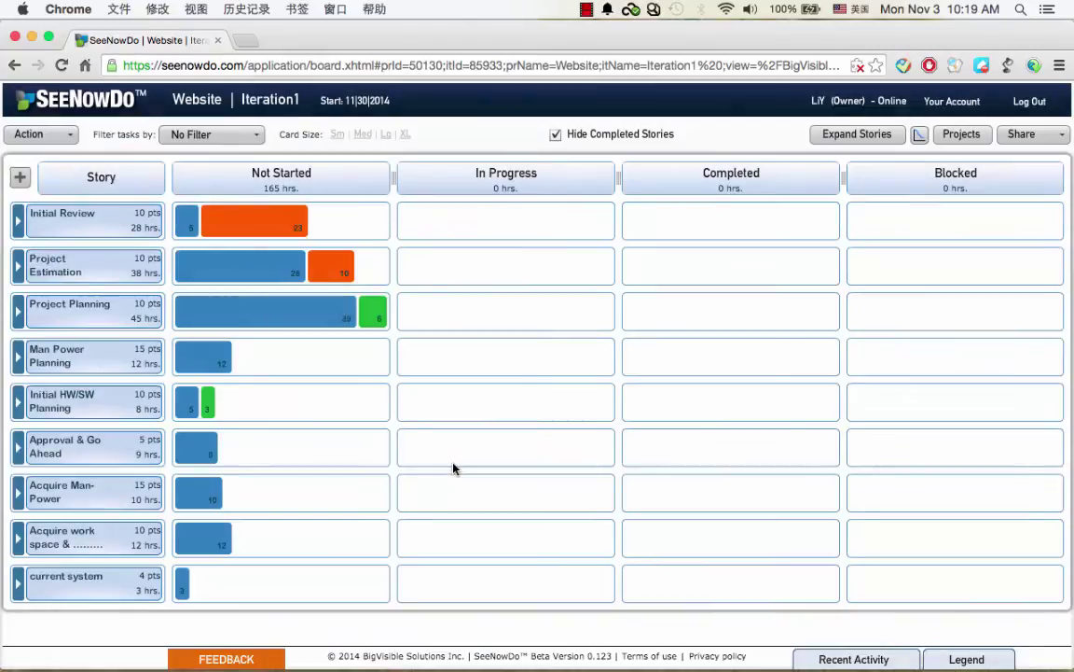
click(207, 135)
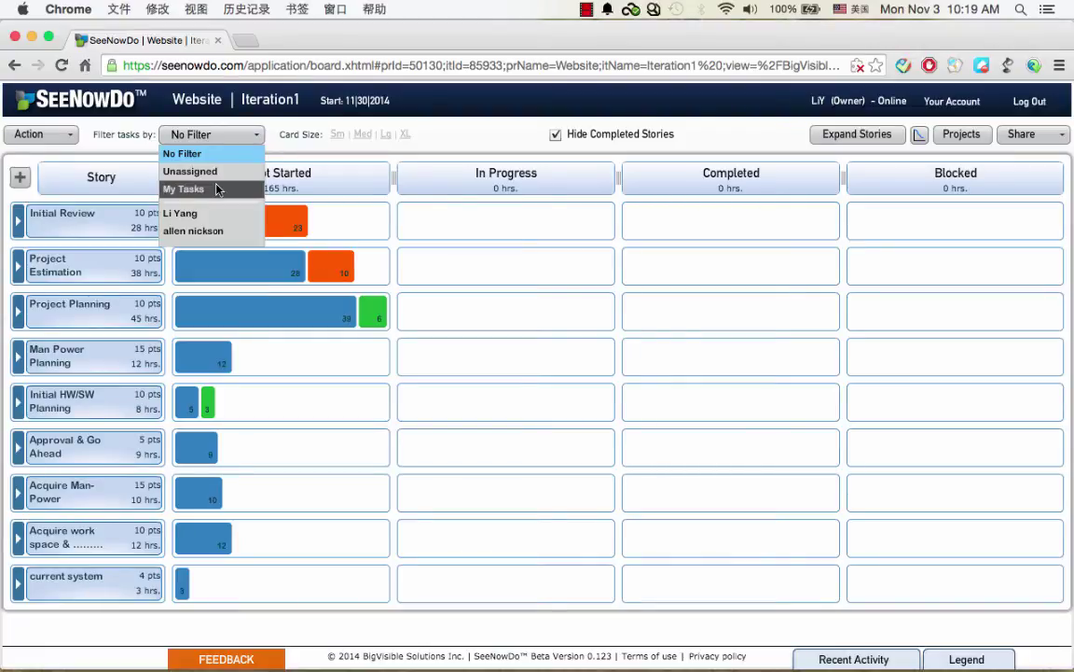
click(464, 145)
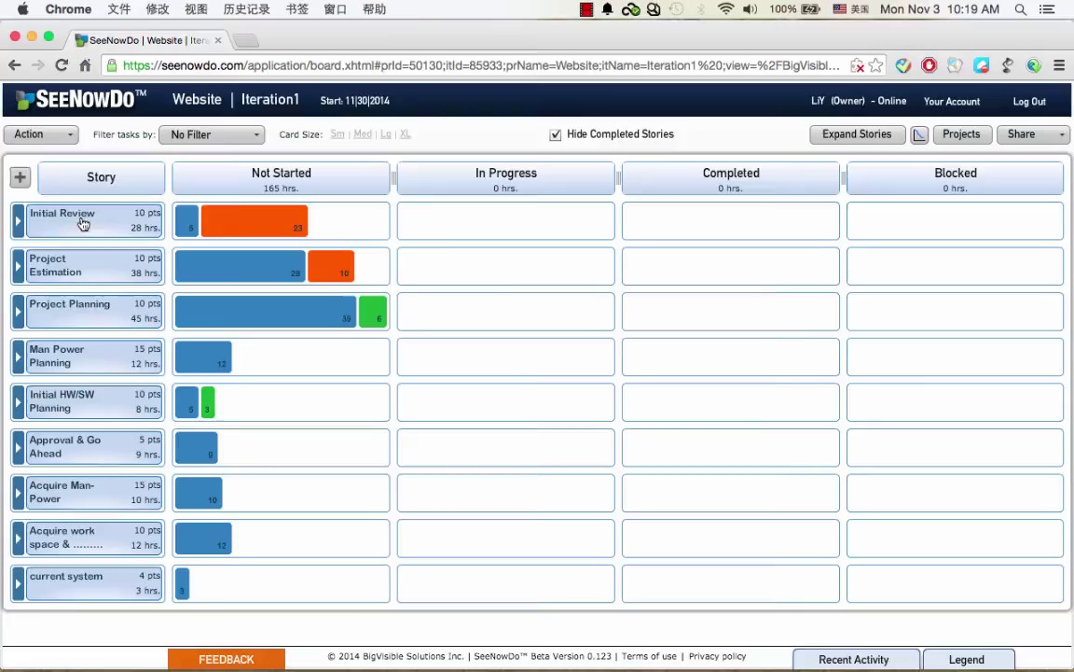
- Start a new story on the Iteration1 board with the title "curent system chck"
click(21, 177)
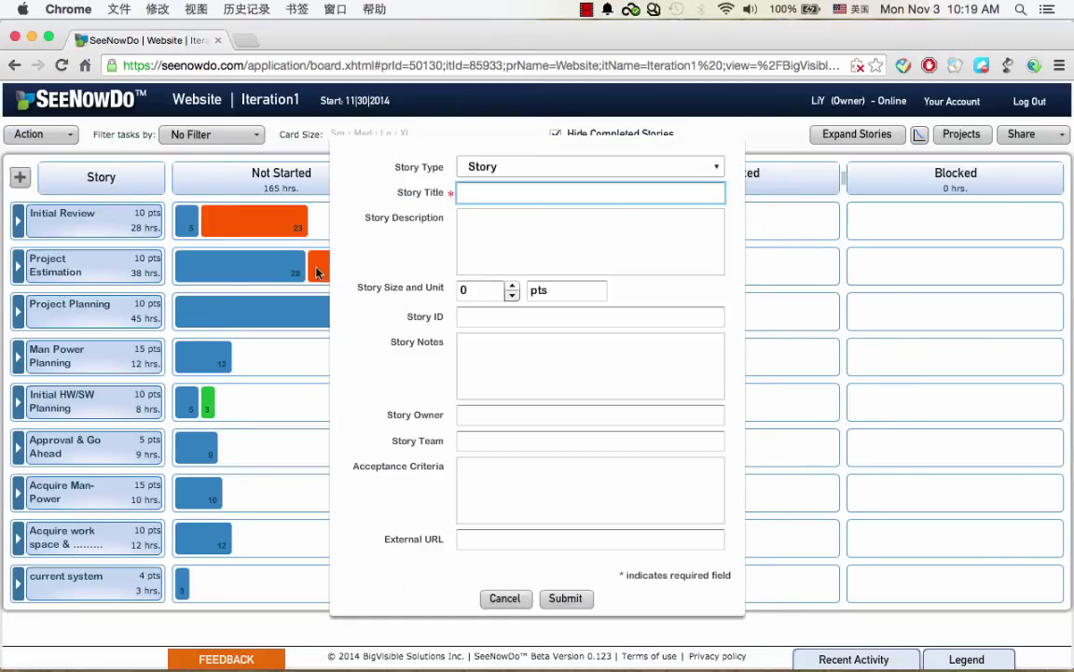
click(550, 193)
text(curren)
key(BackSpace)
key(BackSpace)
key(BackSpace)
text(ent system )
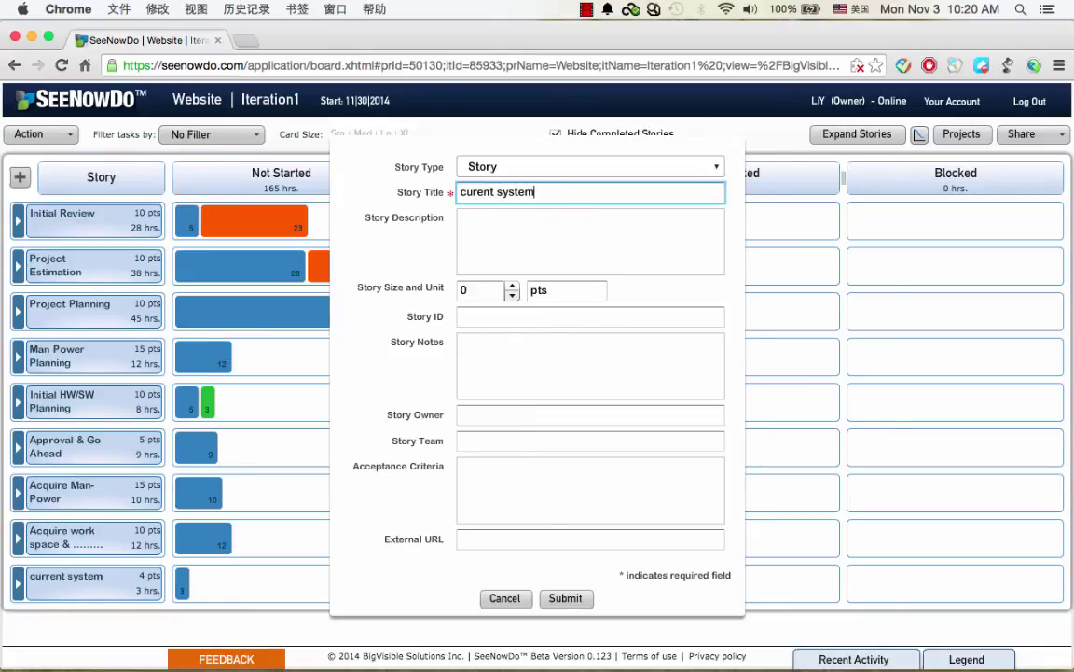
text(chck)
click(539, 226)
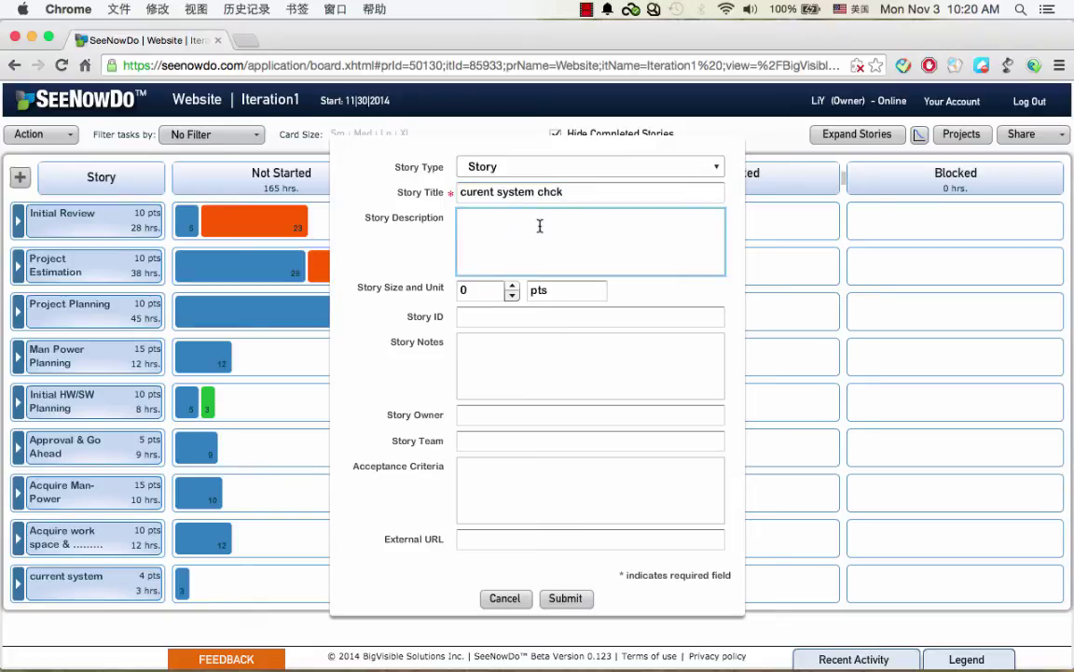
- Set the new story's size to 3 pts and its ID to 8, and submit the story
click(513, 286)
click(513, 287)
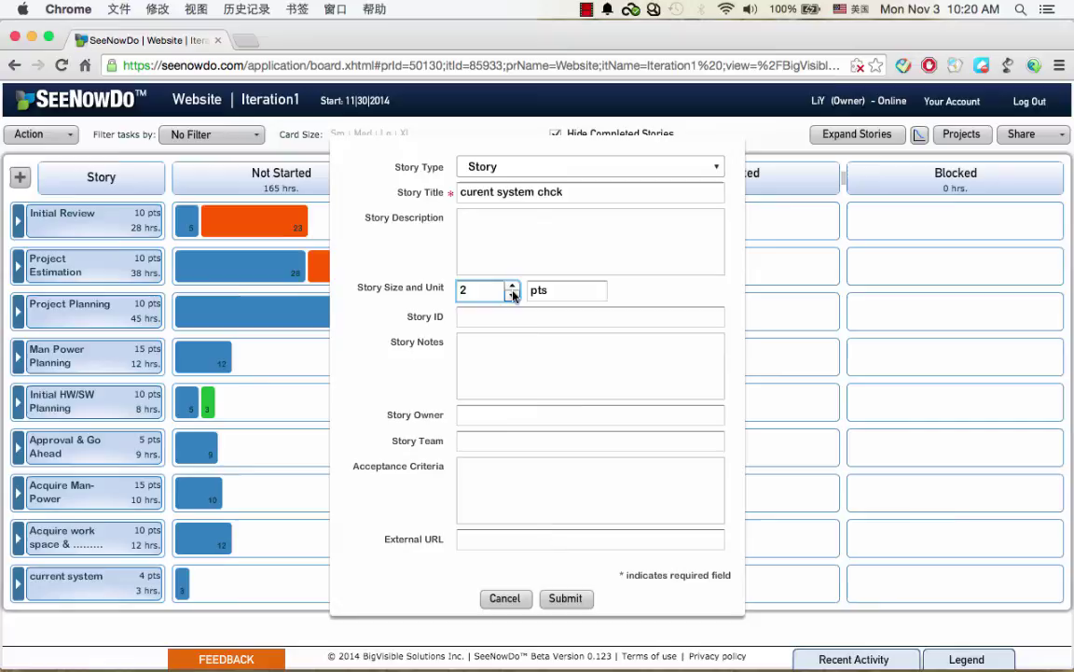
click(513, 289)
click(500, 318)
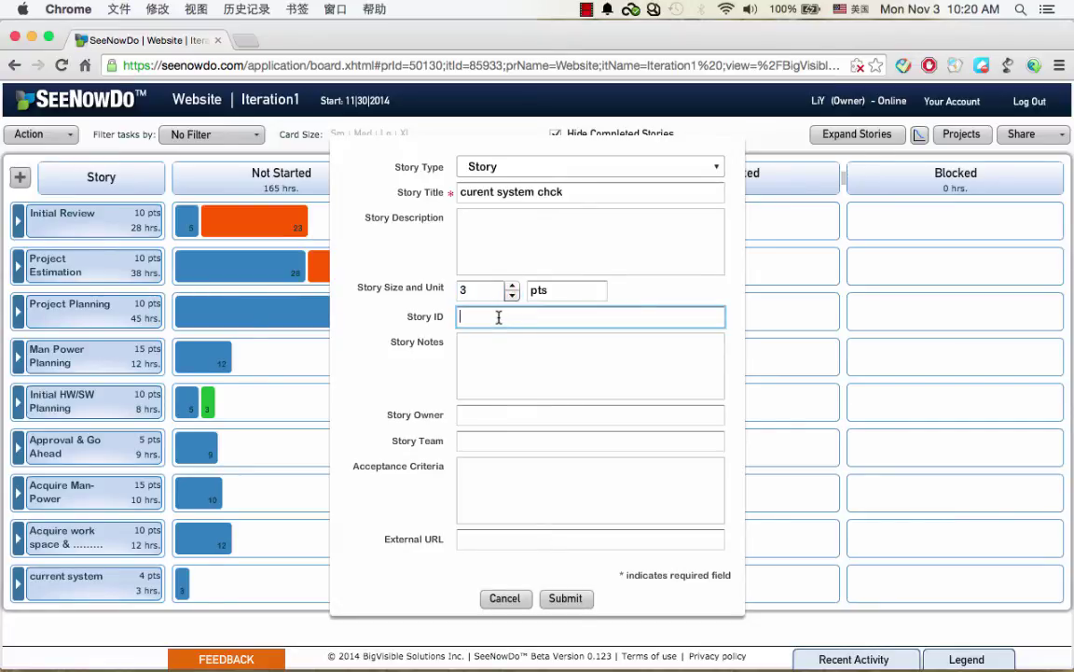
text(8)
click(500, 354)
click(506, 417)
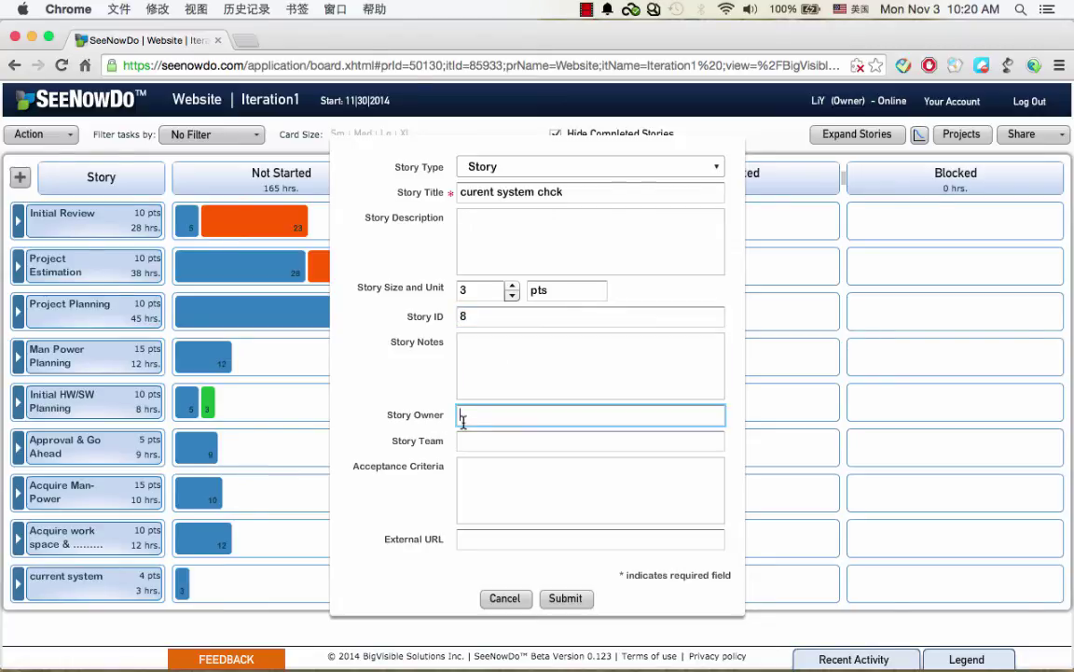
click(580, 440)
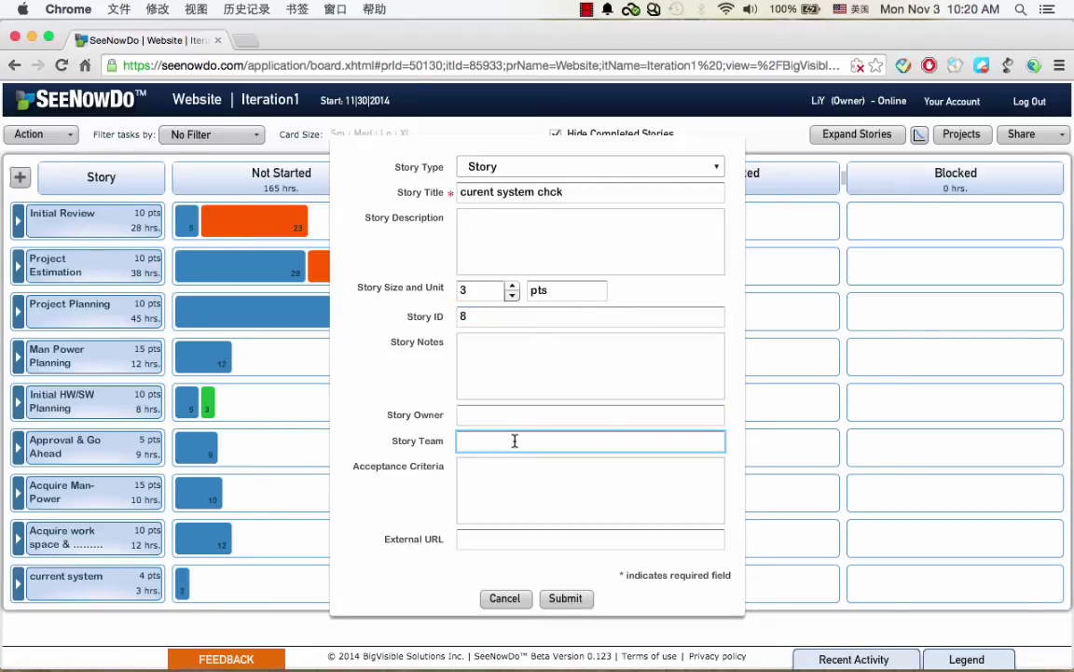
click(562, 598)
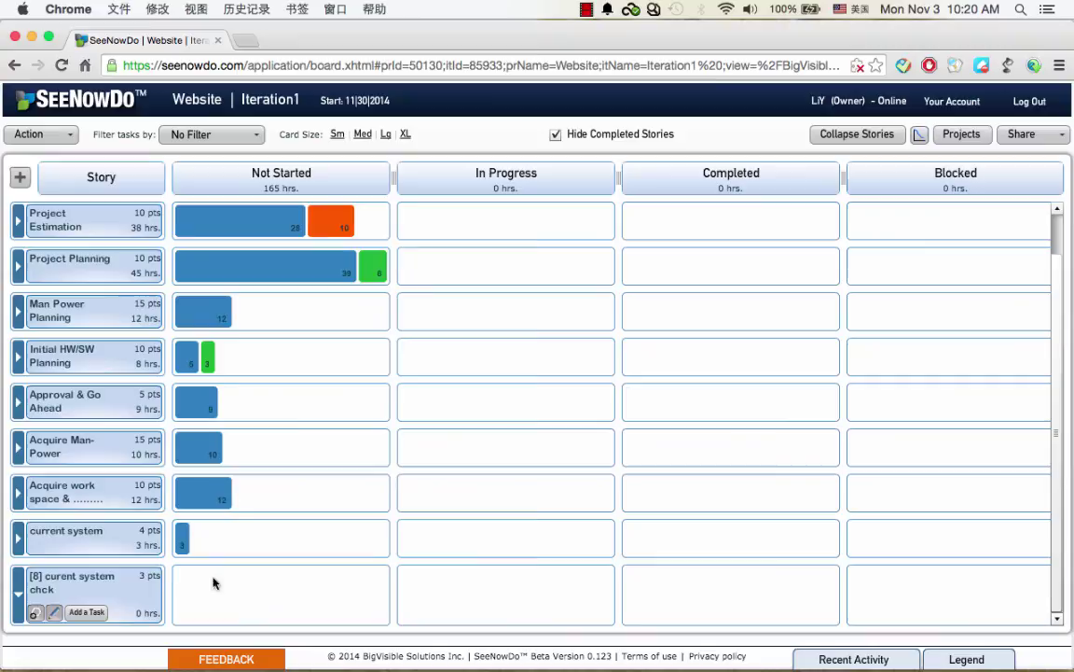
- Start a task under the "curent system chck" story, described as "review the curent system", with task number 1
click(97, 614)
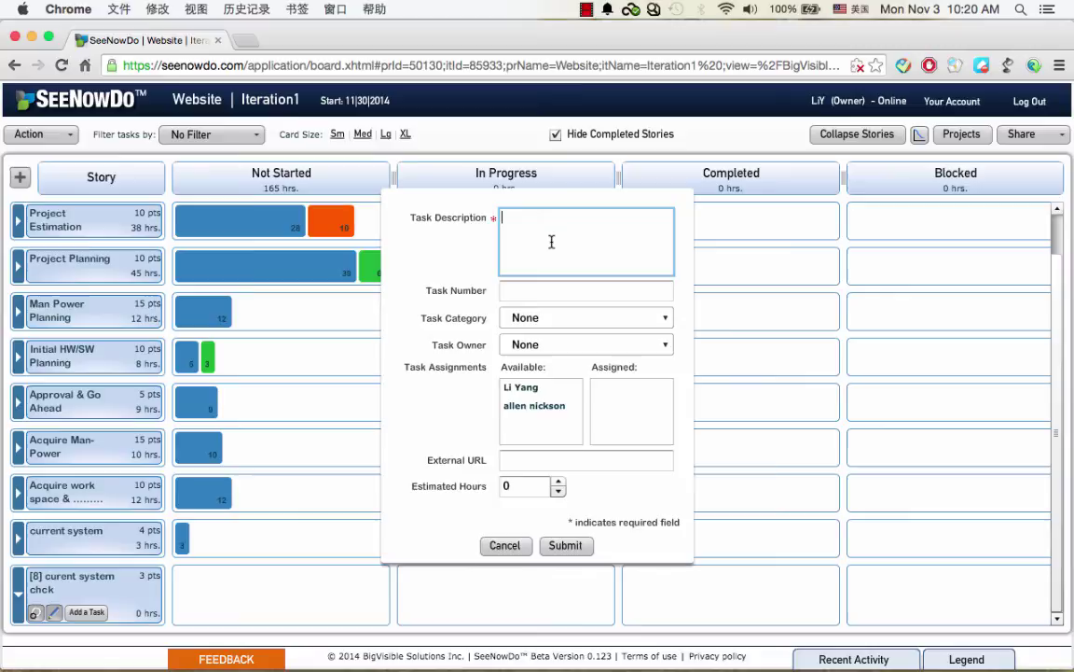
text(review the curent sys)
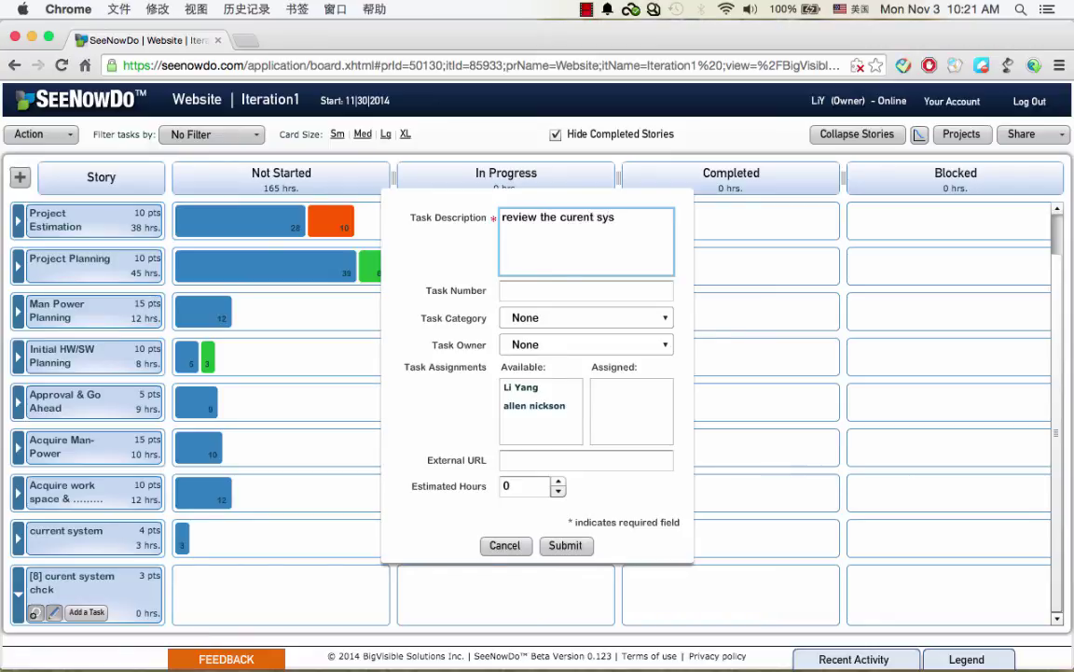
text(tem)
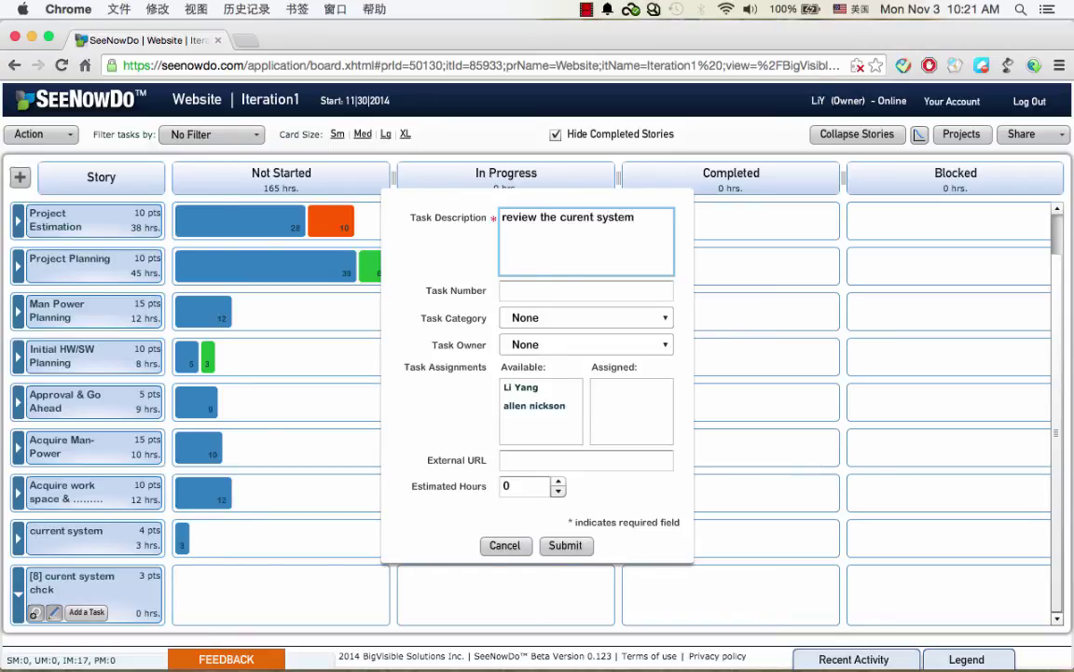
click(518, 292)
text(1)
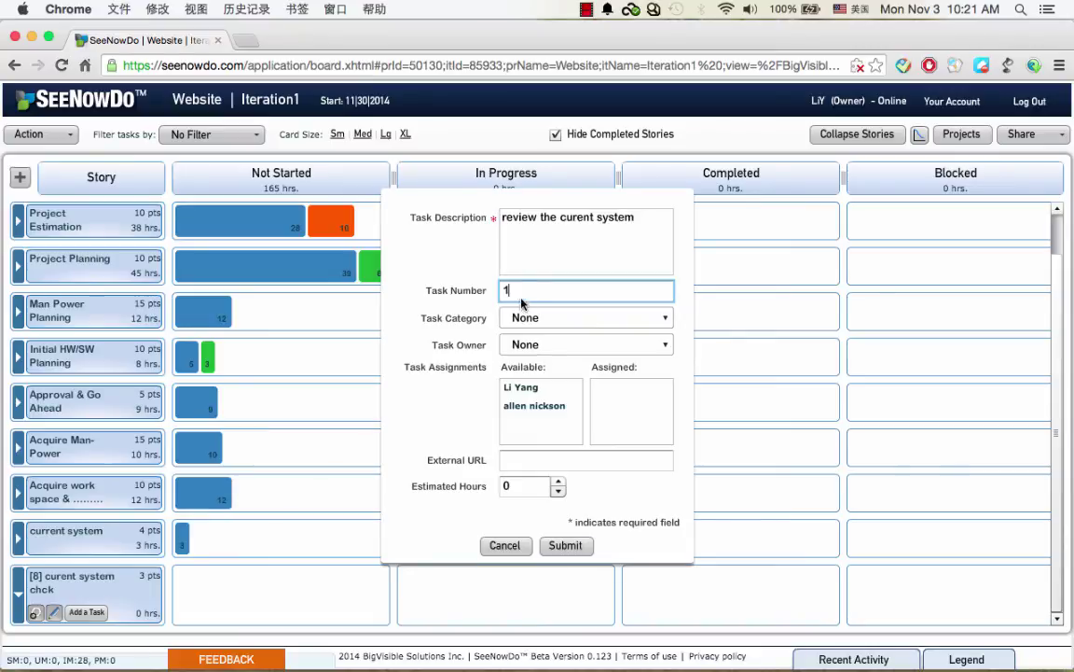
- Set the task's category to QA and make the project owner the task owner
click(569, 318)
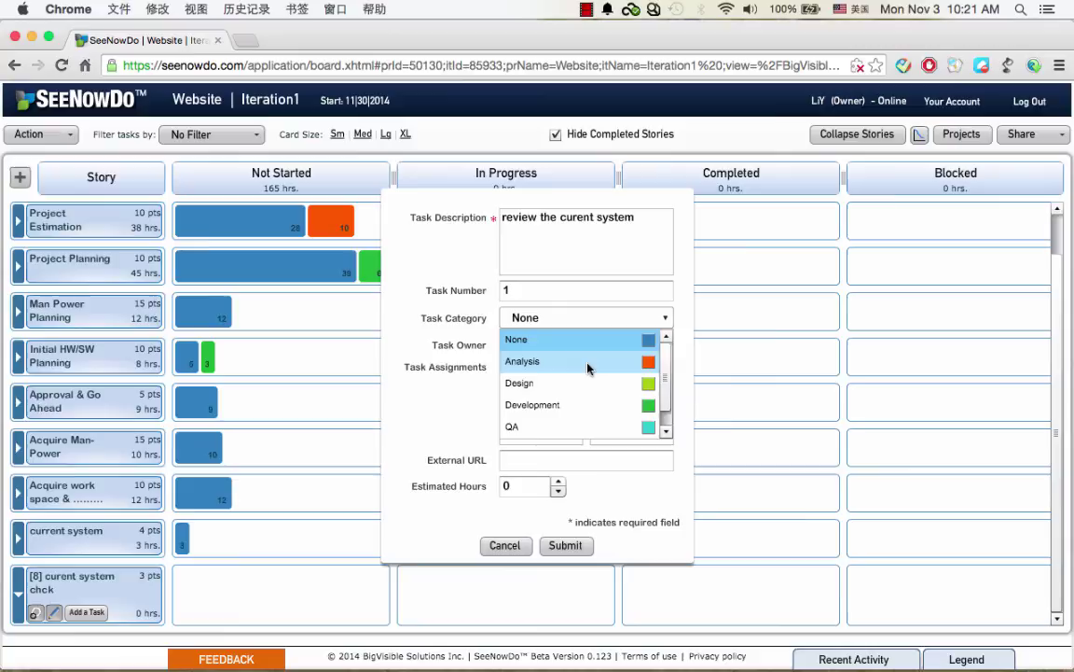
click(602, 427)
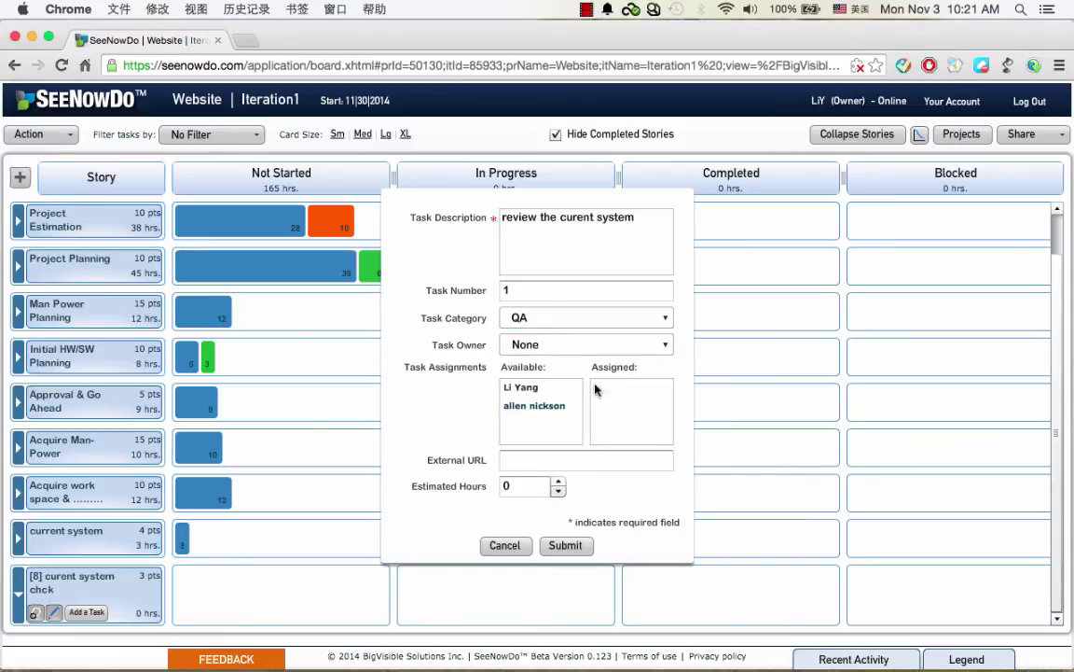
click(602, 347)
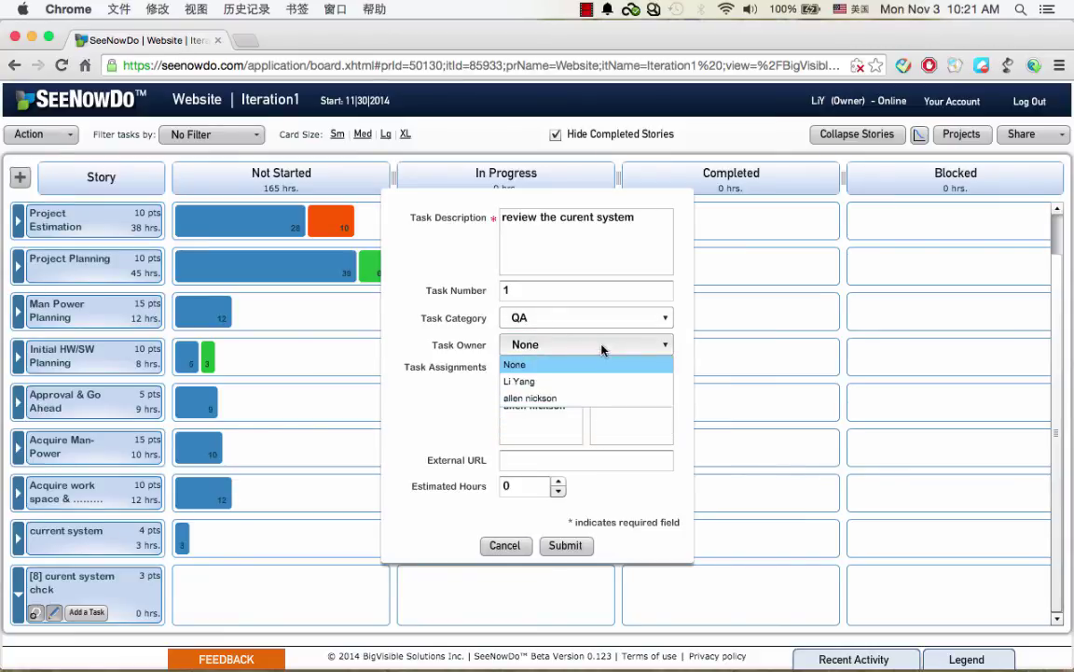
click(560, 381)
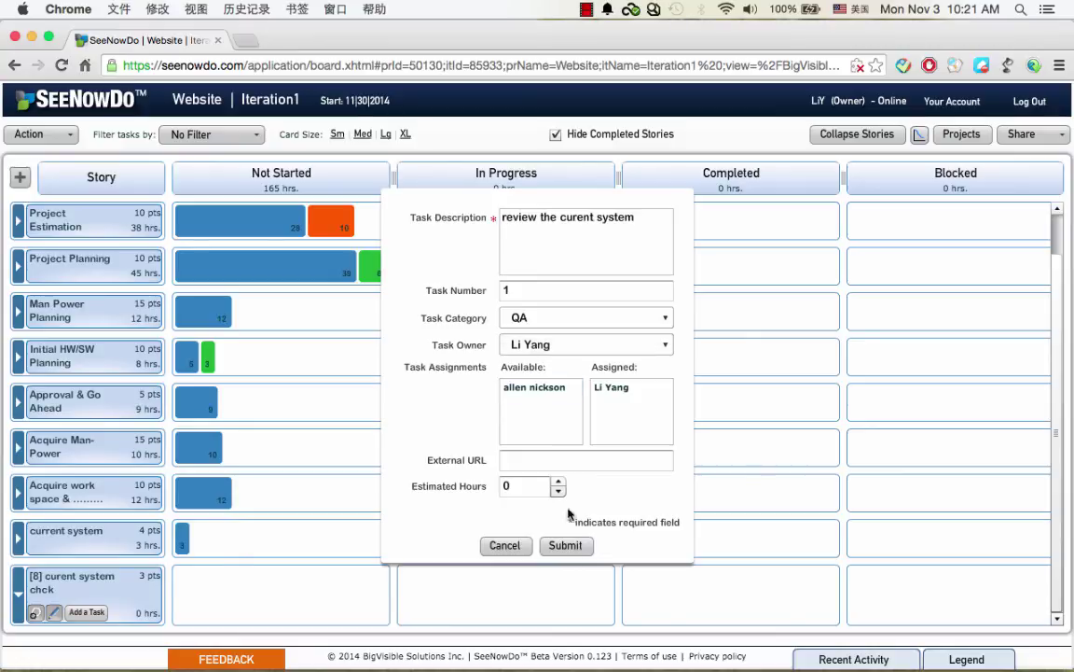
- Set the task's estimated hours to 5 and submit the task
click(559, 481)
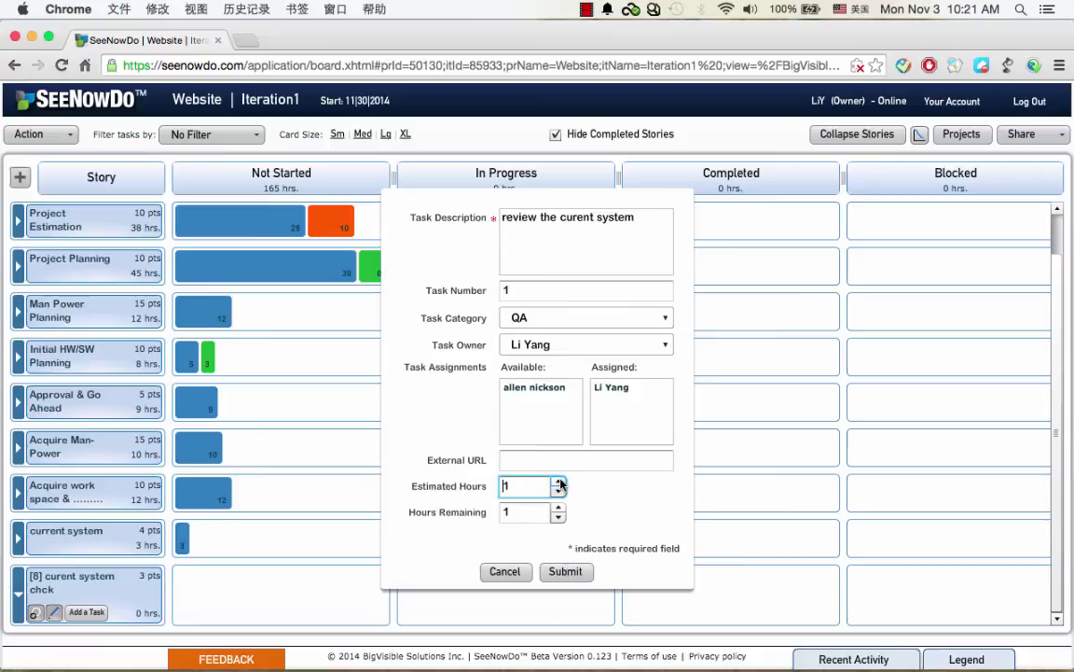
click(559, 481)
click(560, 481)
click(560, 482)
click(559, 481)
click(566, 573)
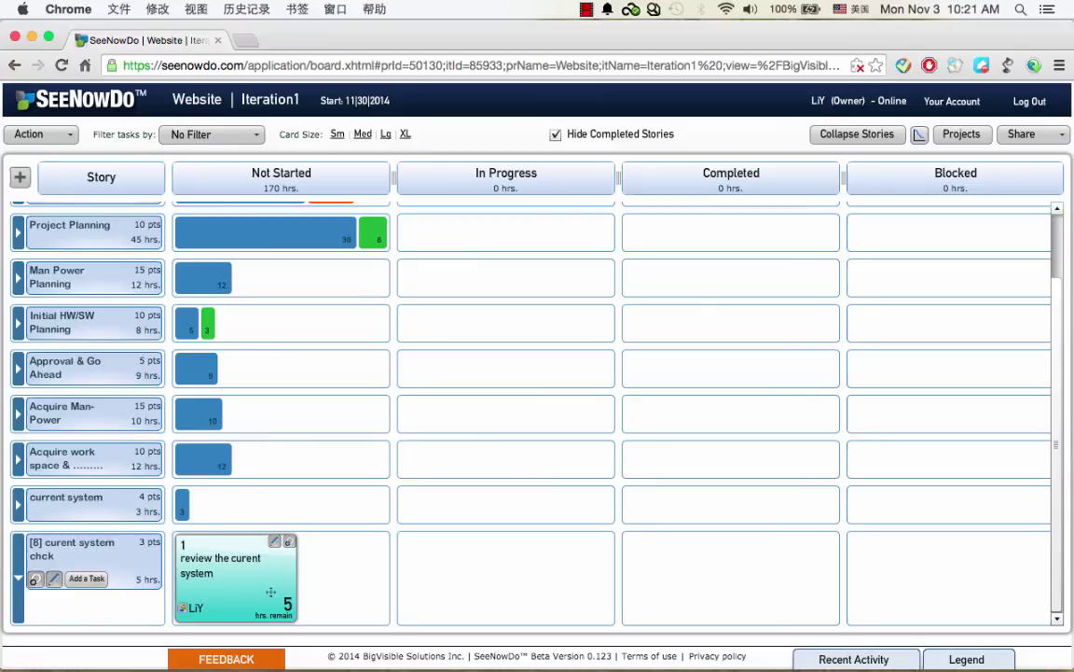
- Expand the Initial Review story and move its "Identify target audience" task to Completed, accepting the change of time remaining to 0
scroll(270, 590, up, 3)
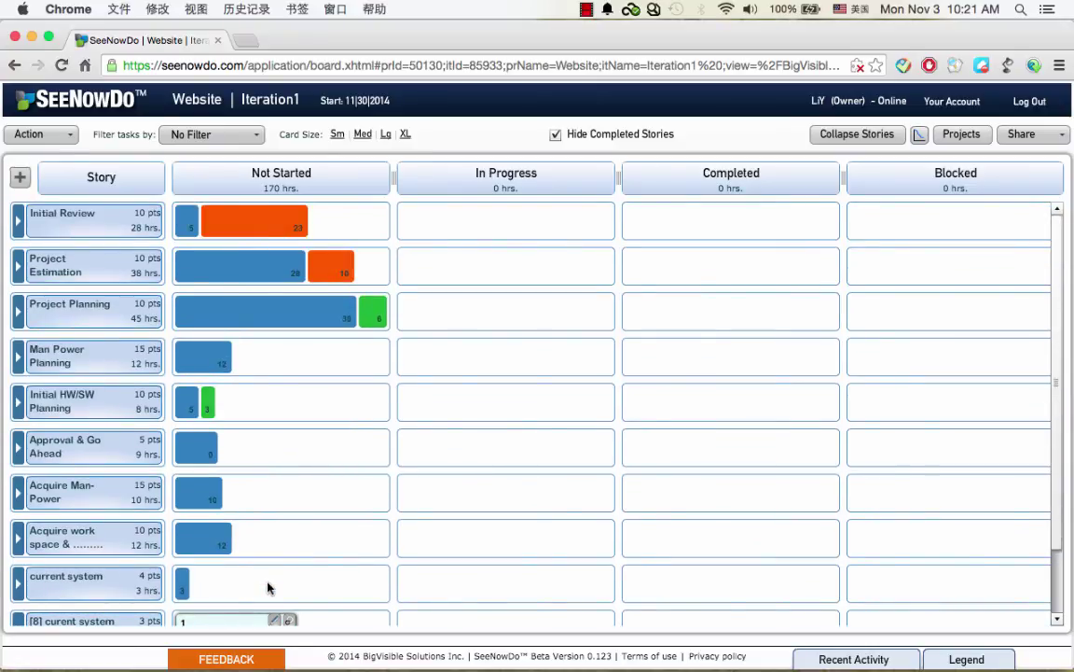
click(268, 232)
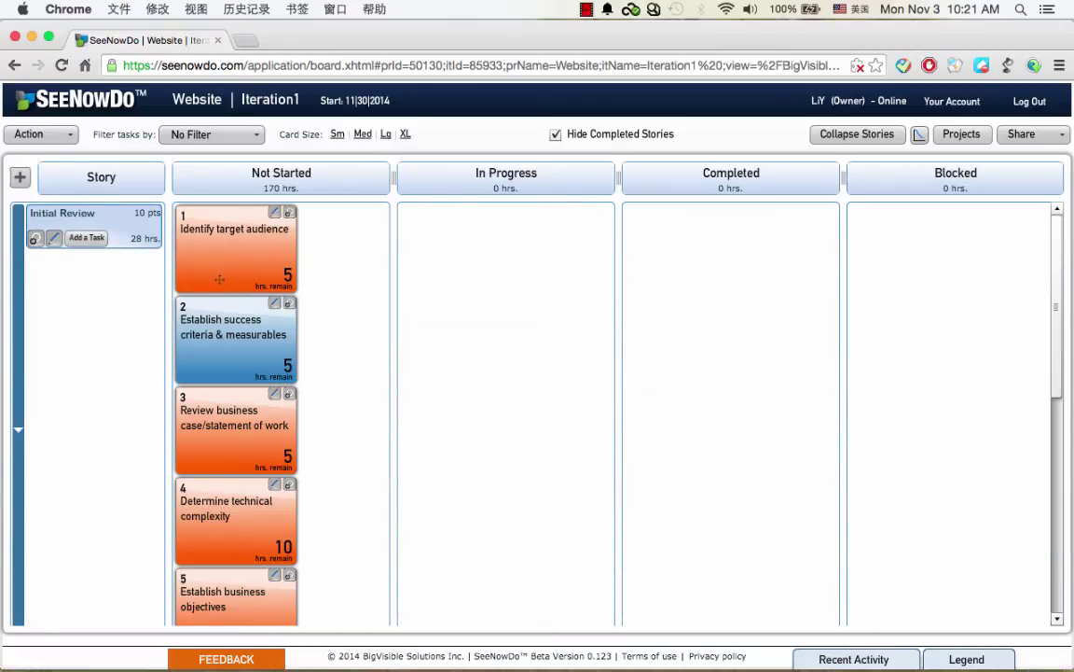
drag(198, 234, 676, 285)
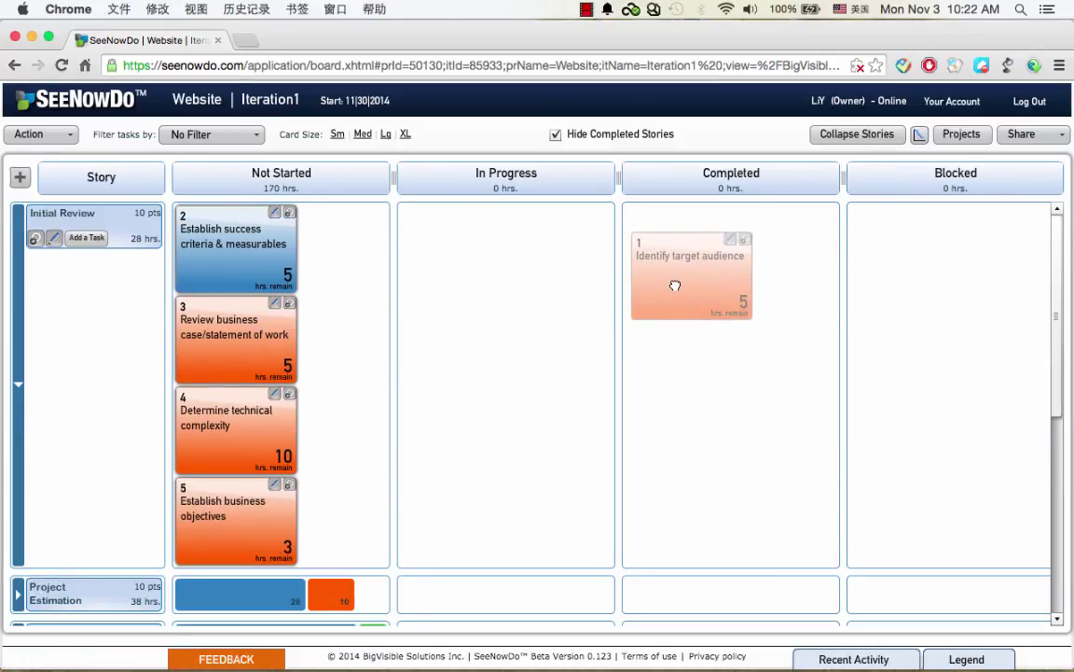
drag(675, 286, 675, 286)
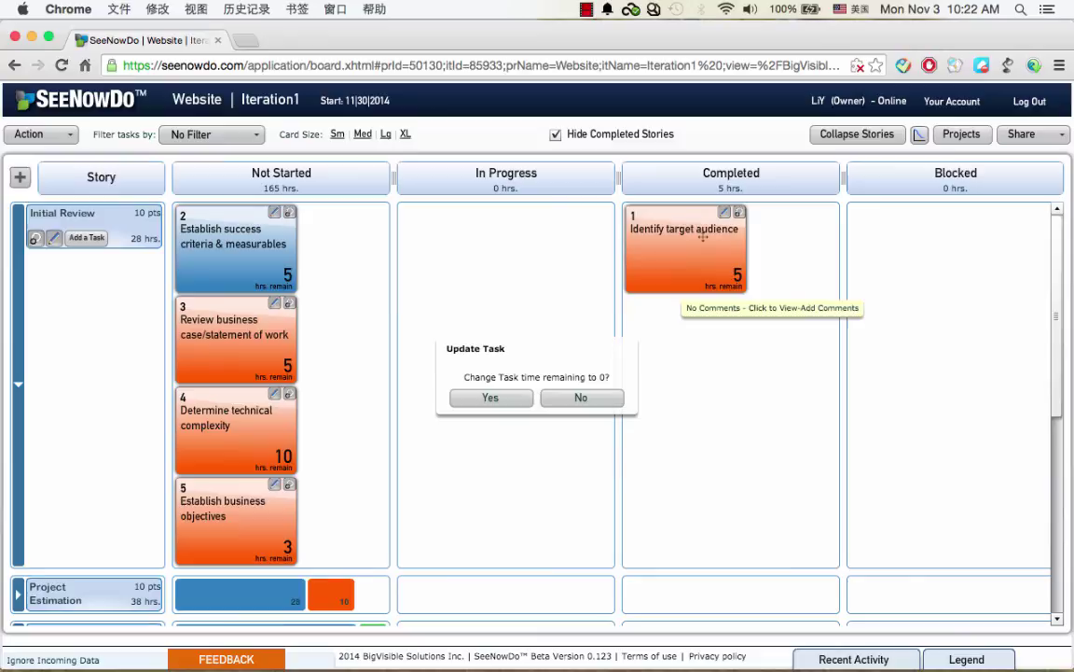
click(496, 403)
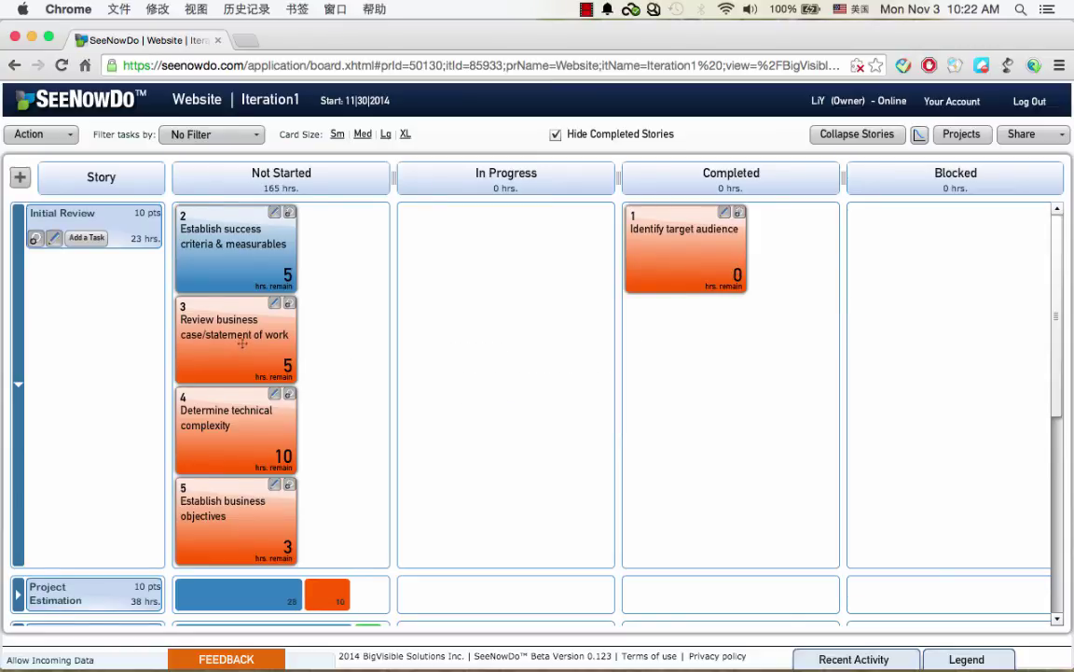
- Move the "Review business case/statement of work" task of the Initial Review story from Not Started to Blocked
drag(243, 343, 918, 266)
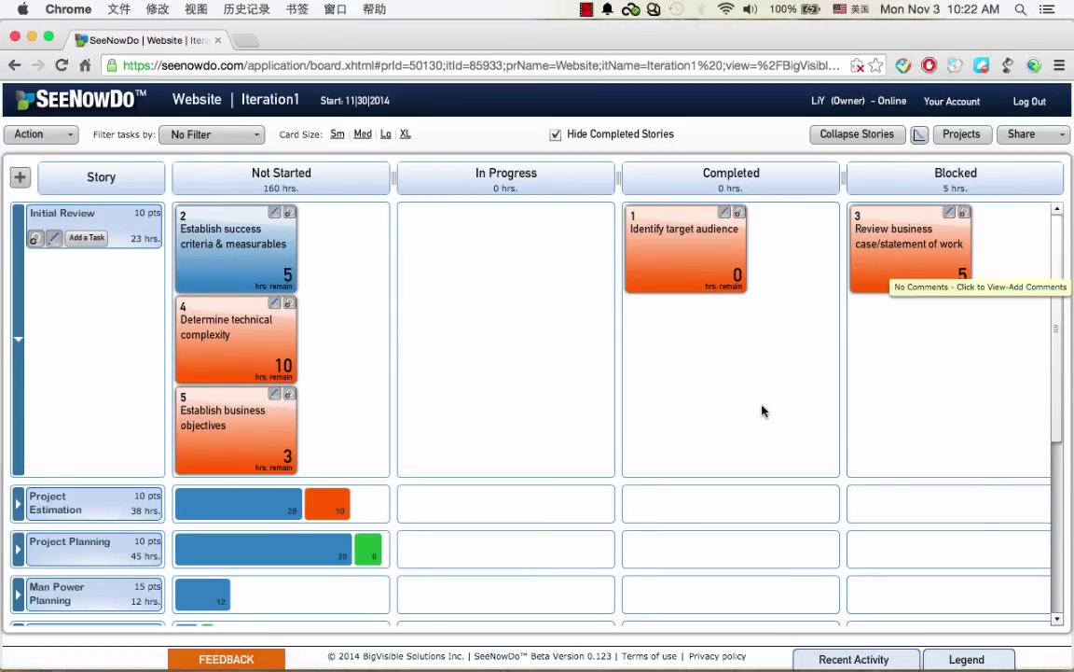
scroll(762, 411, down, 5)
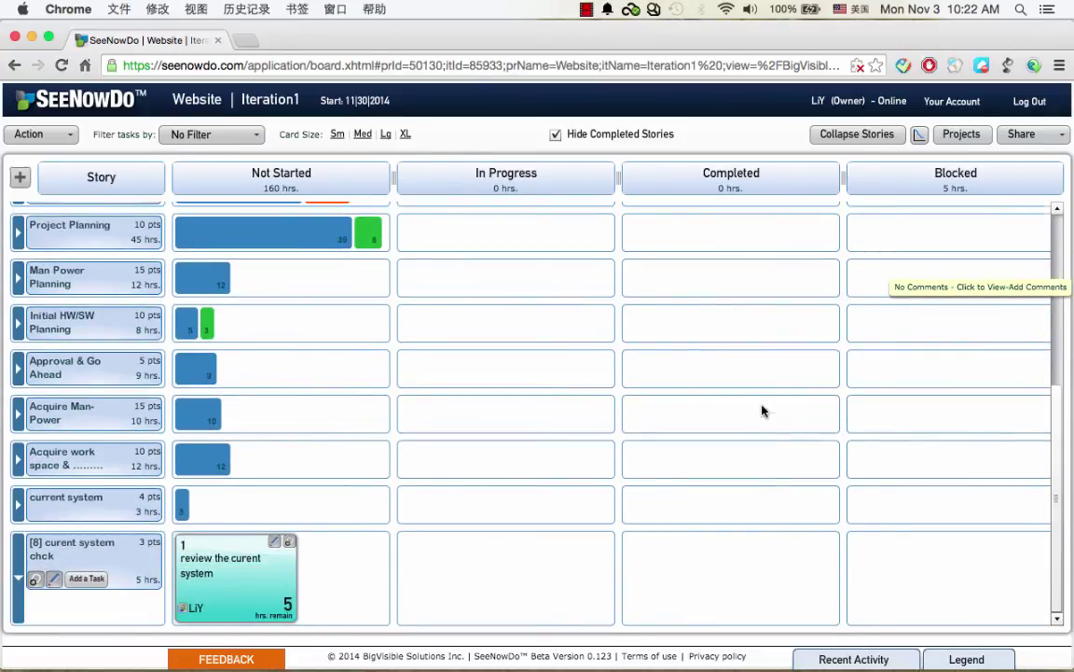
scroll(762, 410, up, 5)
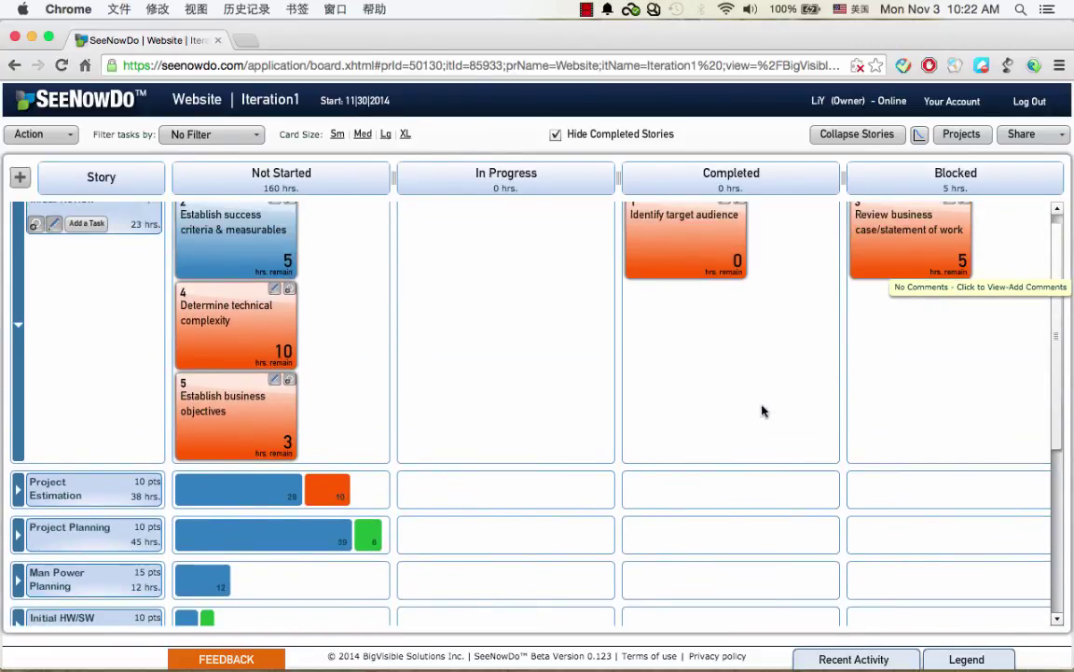